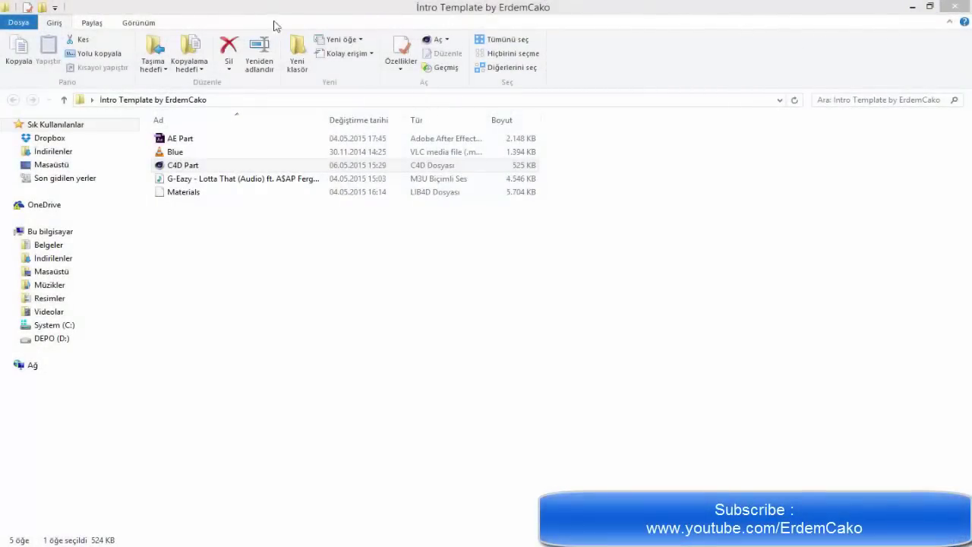
Look over the five intro template files by selecting all of them, then the Blue video file
{"action": "left_click", "coordinate": [660, 281]}
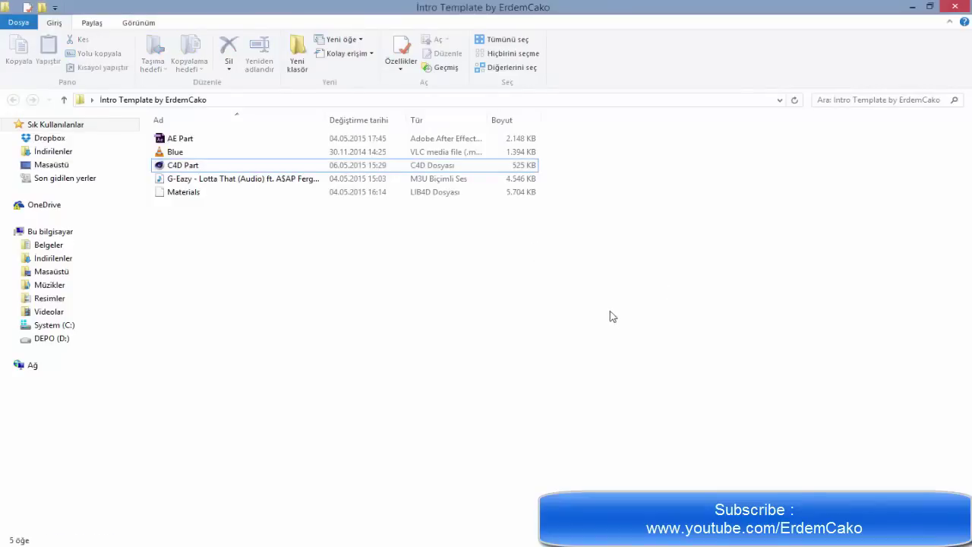
{"action": "mouse_move", "coordinate": [614, 314]}
{"action": "left_mouse_down"}
{"action": "mouse_move", "coordinate": [465, 138]}
{"action": "mouse_move", "coordinate": [515, 263]}
{"action": "left_mouse_up"}
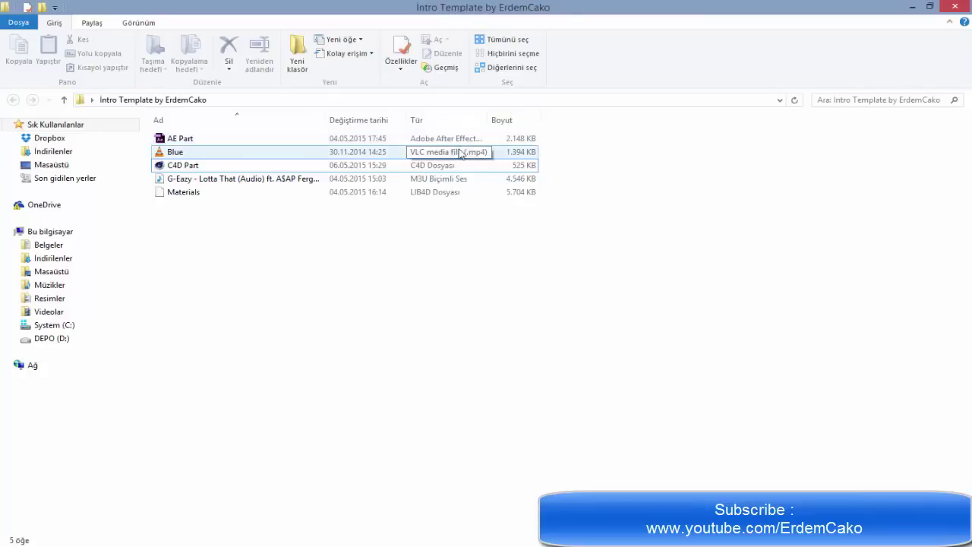
{"action": "left_click_drag", "start_coordinate": [649, 146], "coordinate": [138, 156]}
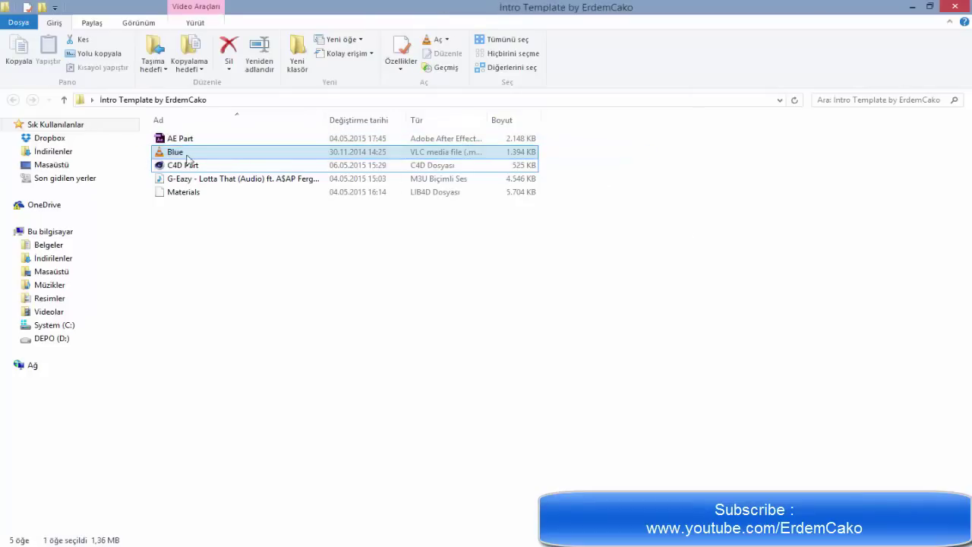
{"action": "left_click", "coordinate": [657, 226]}
Create a new text document on the desktop and open it in Notepad
{"action": "key", "text": "super+d"}
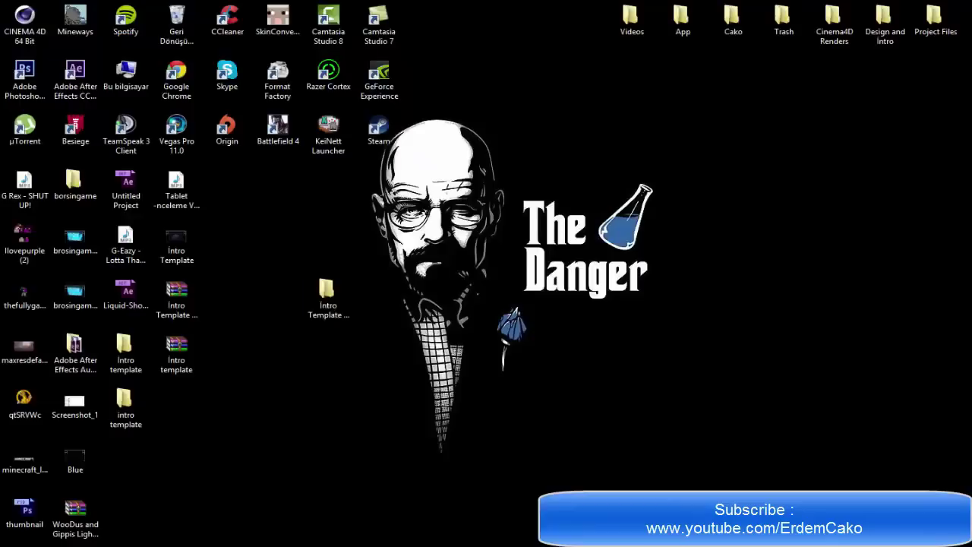
{"action": "right_click", "coordinate": [596, 301]}
{"action": "mouse_move", "coordinate": [747, 445]}
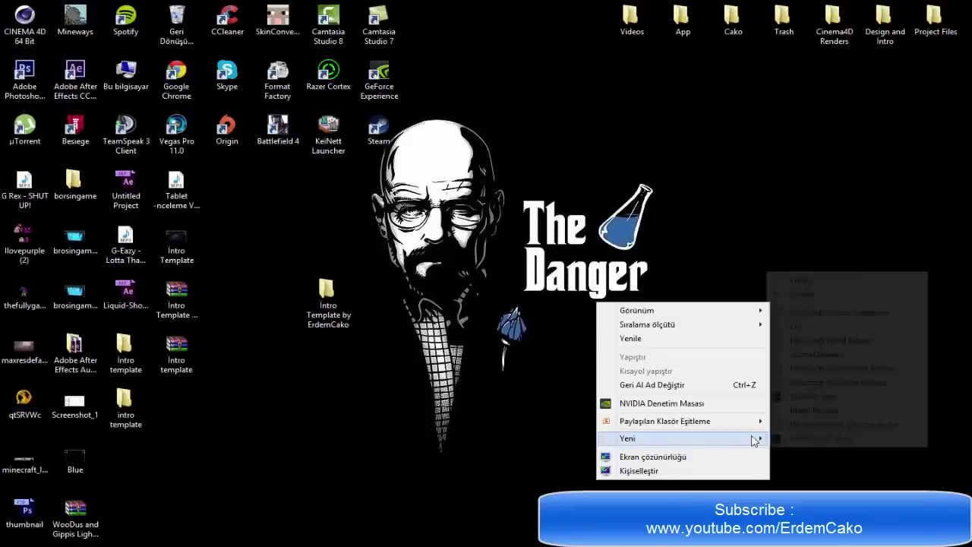
{"action": "left_click", "coordinate": [805, 416]}
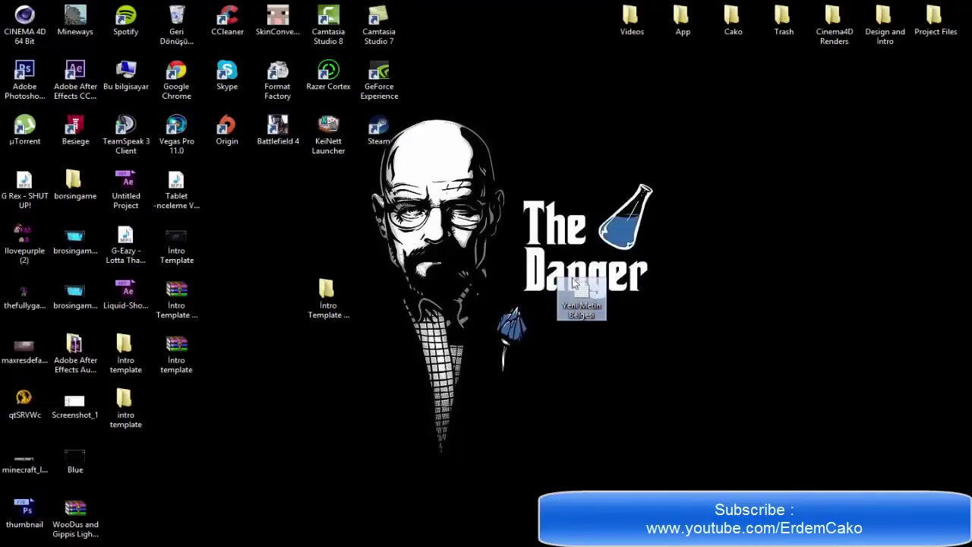
{"action": "double_click", "coordinate": [580, 296]}
{"action": "type", "text": "AFTER EFFECT VERSION : CC"}
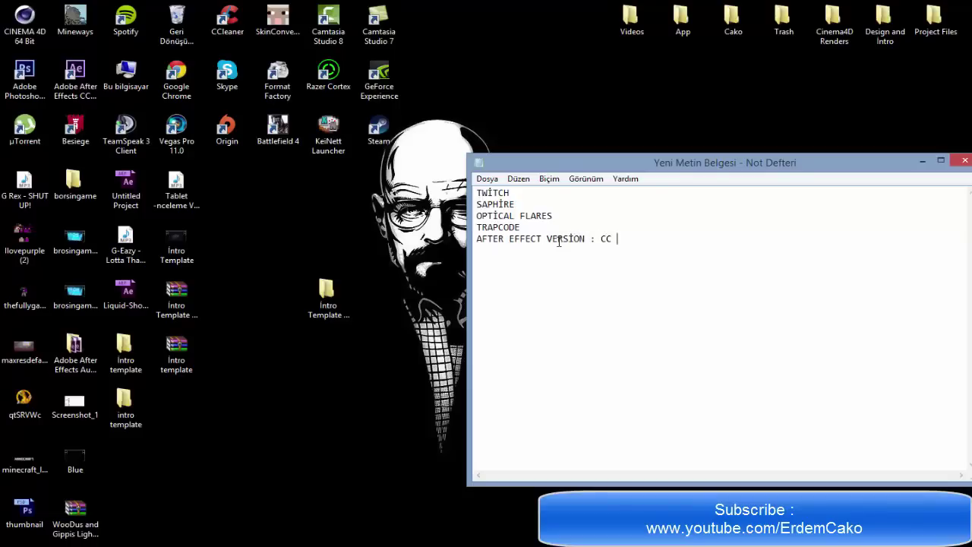
Check the TWITCH, SAPHIRE, OPTICAL FLARES, TRAPCODE lines and the After Effects version CC line
{"action": "mouse_move", "coordinate": [670, 164]}
{"action": "left_mouse_down"}
{"action": "mouse_move", "coordinate": [563, 166]}
{"action": "mouse_move", "coordinate": [631, 148]}
{"action": "mouse_move", "coordinate": [650, 130]}
{"action": "left_mouse_up"}
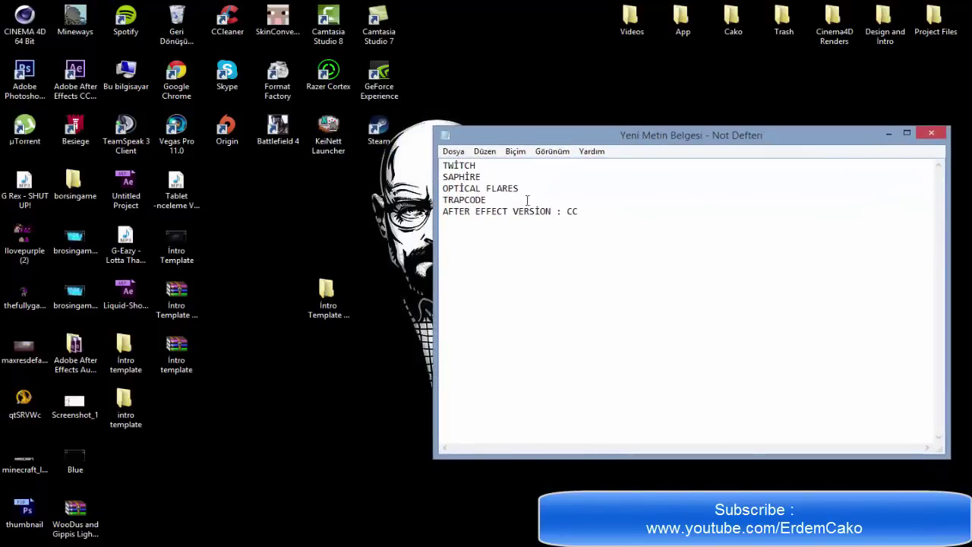
{"action": "left_click_drag", "start_coordinate": [527, 200], "coordinate": [447, 165]}
{"action": "left_click", "coordinate": [554, 198]}
{"action": "mouse_move", "coordinate": [535, 211]}
{"action": "left_mouse_down"}
{"action": "mouse_move", "coordinate": [586, 212]}
{"action": "mouse_move", "coordinate": [568, 211]}
{"action": "left_mouse_up"}
{"action": "left_click", "coordinate": [586, 211]}
{"action": "left_click", "coordinate": [568, 213]}
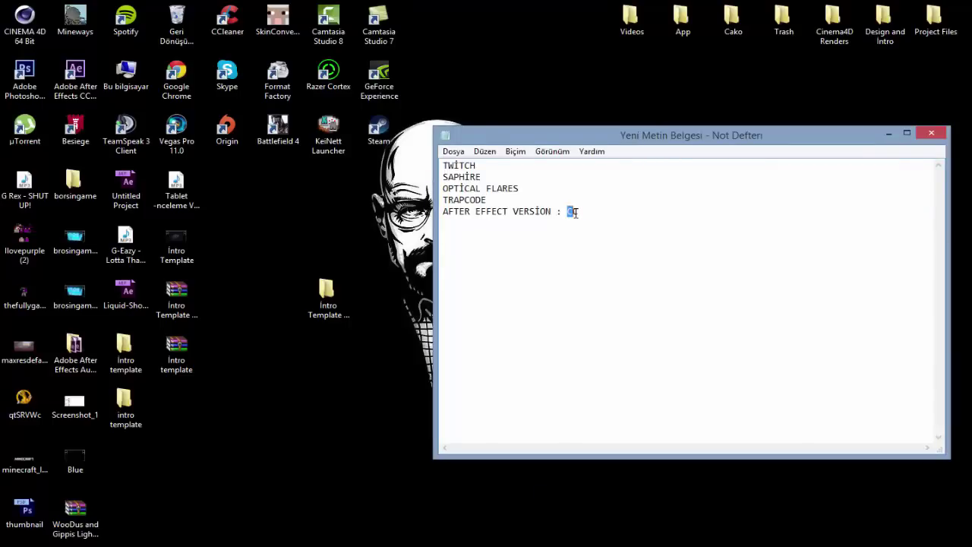
{"action": "left_click", "coordinate": [580, 211]}
{"action": "left_click", "coordinate": [606, 212]}
{"action": "mouse_move", "coordinate": [586, 194]}
{"action": "left_mouse_down"}
{"action": "mouse_move", "coordinate": [586, 233]}
{"action": "mouse_move", "coordinate": [566, 213]}
{"action": "left_mouse_up"}
{"action": "left_click", "coordinate": [580, 212]}
{"action": "left_click", "coordinate": [590, 215]}
{"action": "left_click", "coordinate": [601, 222]}
{"action": "left_click", "coordinate": [612, 224]}
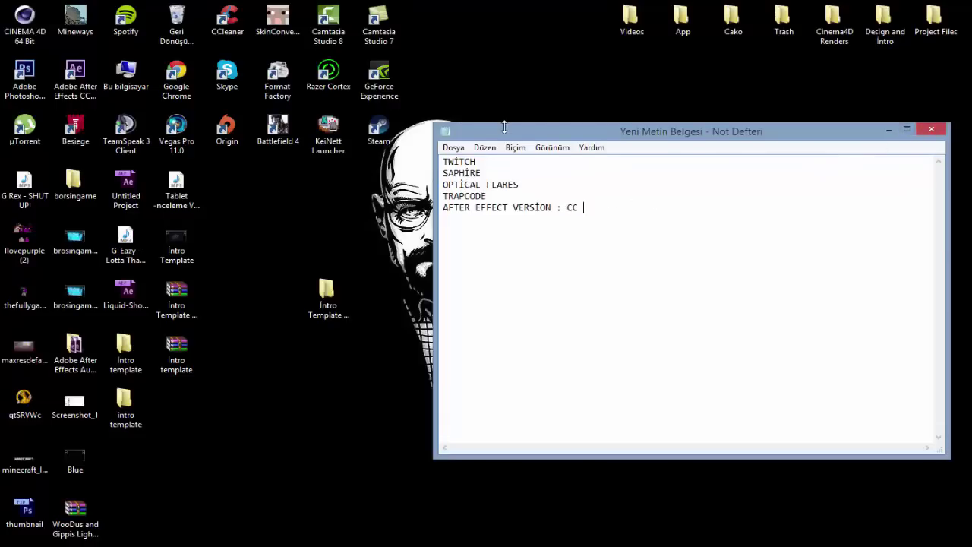
Save and close the plugin note 'Yeni Metin Belgesi'
{"action": "mouse_move", "coordinate": [524, 135]}
{"action": "left_mouse_down"}
{"action": "mouse_move", "coordinate": [752, 145]}
{"action": "mouse_move", "coordinate": [374, 132]}
{"action": "left_mouse_up"}
{"action": "left_click_drag", "start_coordinate": [396, 208], "coordinate": [382, 209]}
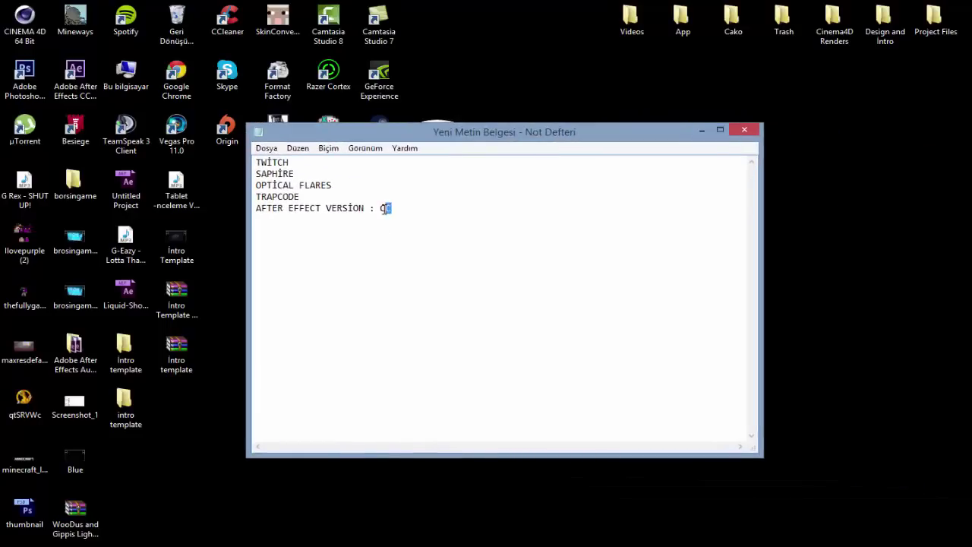
{"action": "left_click_drag", "start_coordinate": [498, 134], "coordinate": [645, 144]}
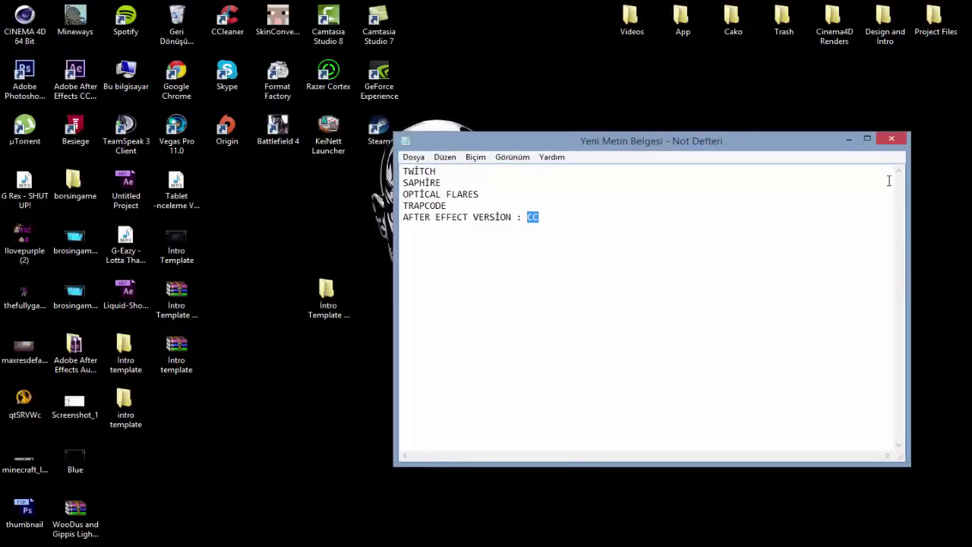
{"action": "left_click", "coordinate": [899, 142]}
{"action": "left_click", "coordinate": [456, 294]}
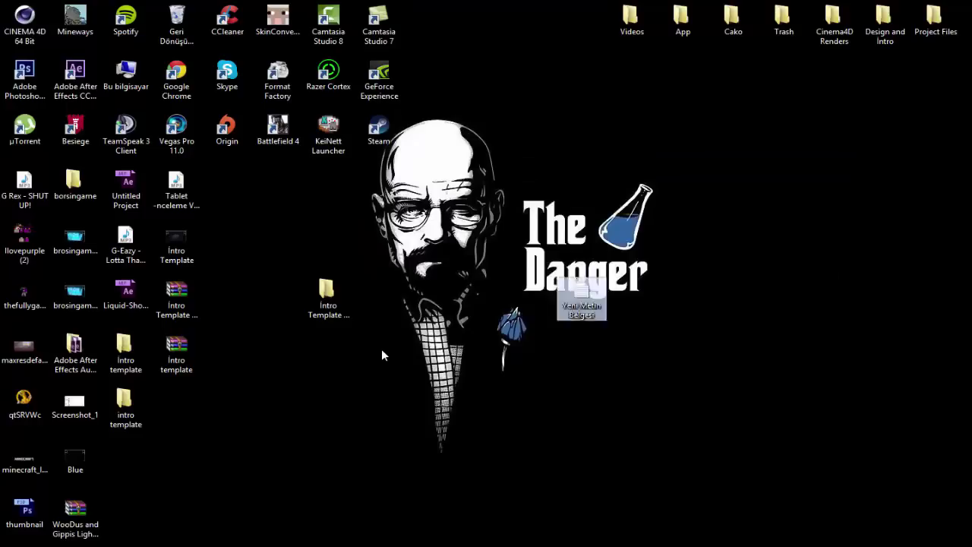
{"action": "left_click", "coordinate": [176, 293]}
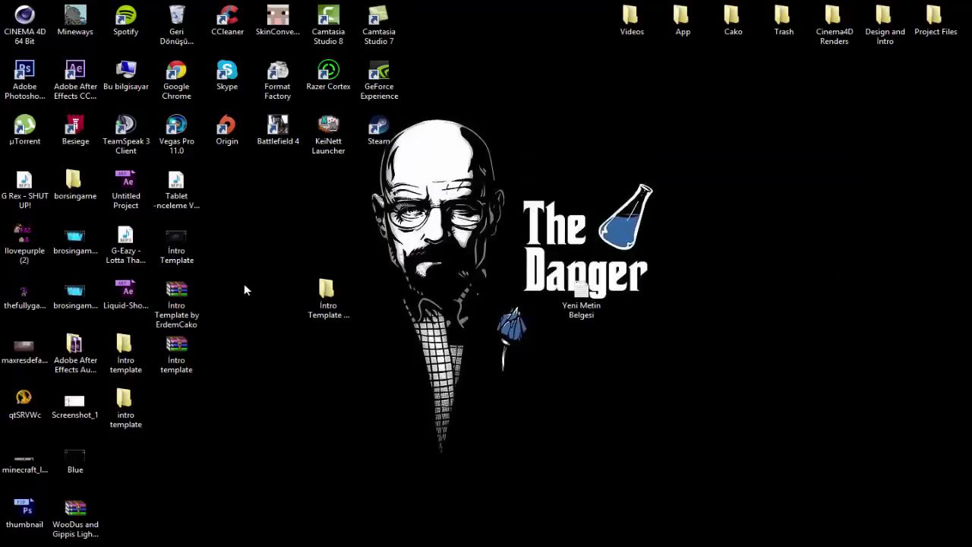
{"action": "double_click", "coordinate": [179, 292]}
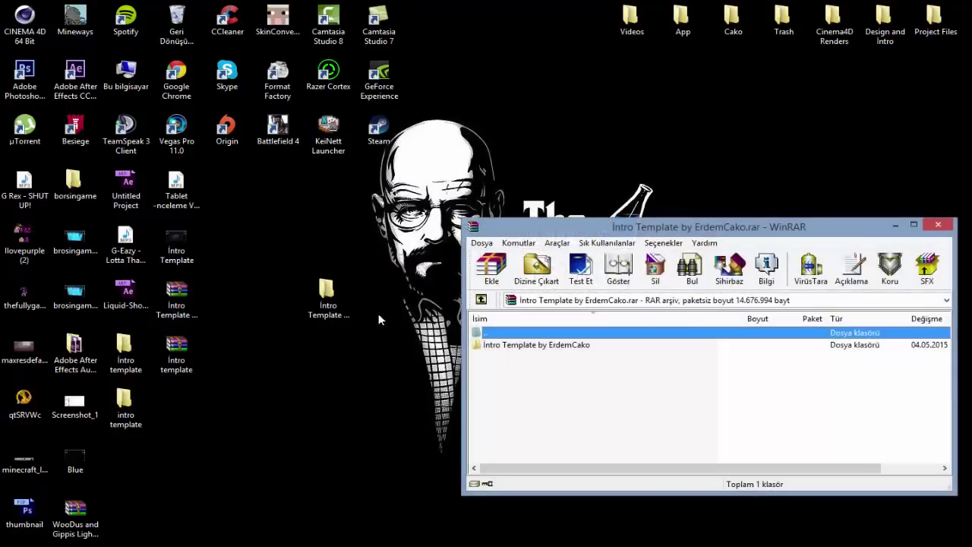
{"action": "left_click", "coordinate": [595, 347]}
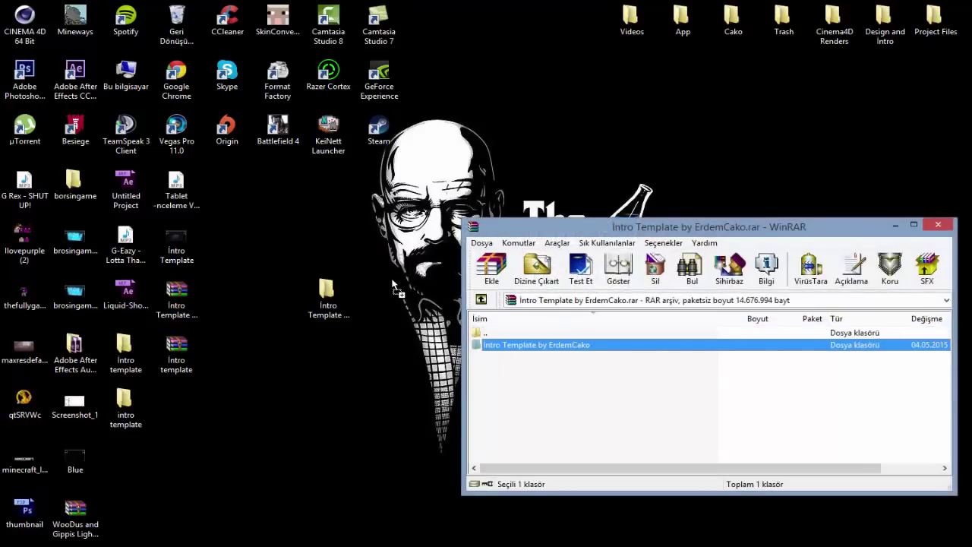
{"action": "left_click", "coordinate": [938, 225]}
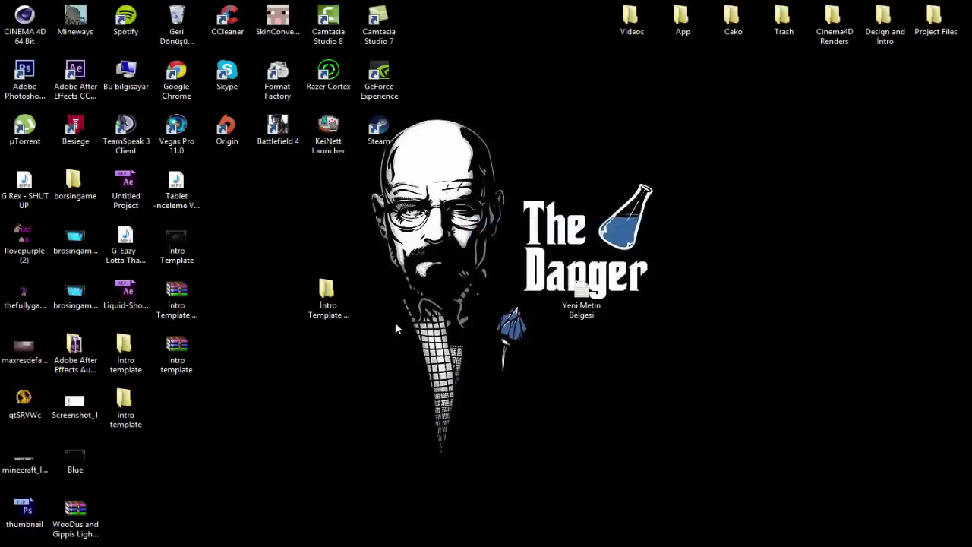
Open 'C4D Part.c4d' from the 'Intro Template by ErdemCako' folder in Cinema 4D R15
{"action": "double_click", "coordinate": [332, 303]}
{"action": "double_click", "coordinate": [658, 206]}
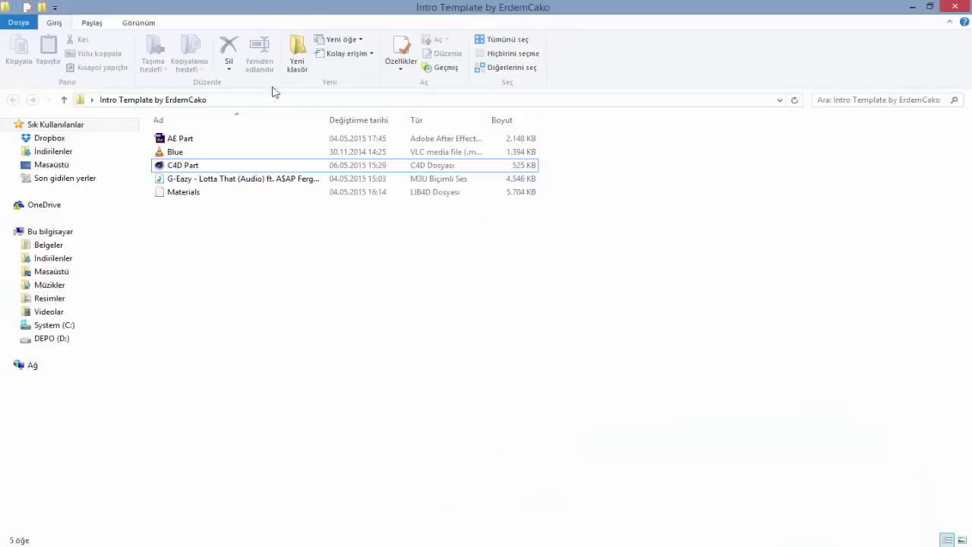
{"action": "left_click_drag", "start_coordinate": [416, 338], "coordinate": [311, 286]}
{"action": "left_click_drag", "start_coordinate": [469, 317], "coordinate": [555, 304]}
{"action": "left_click", "coordinate": [215, 169]}
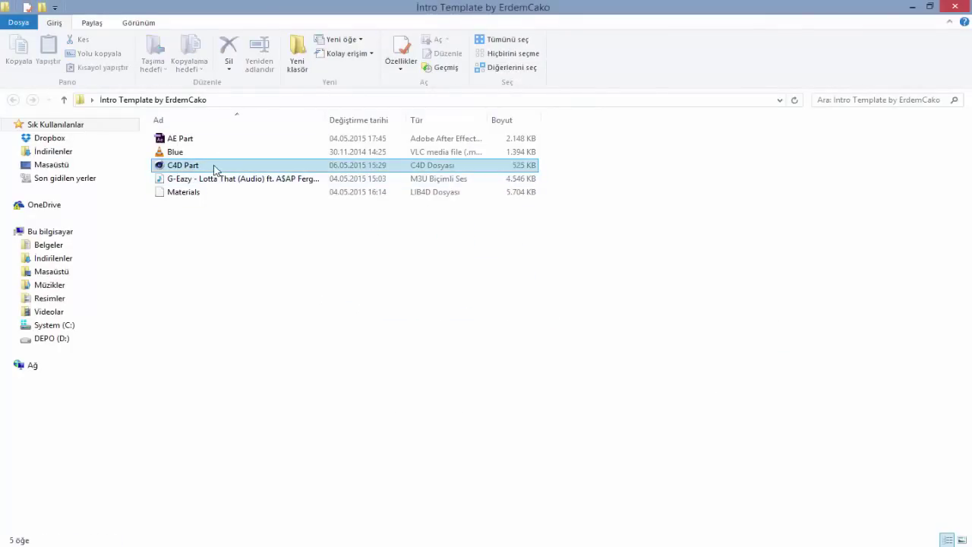
{"action": "double_click", "coordinate": [213, 166]}
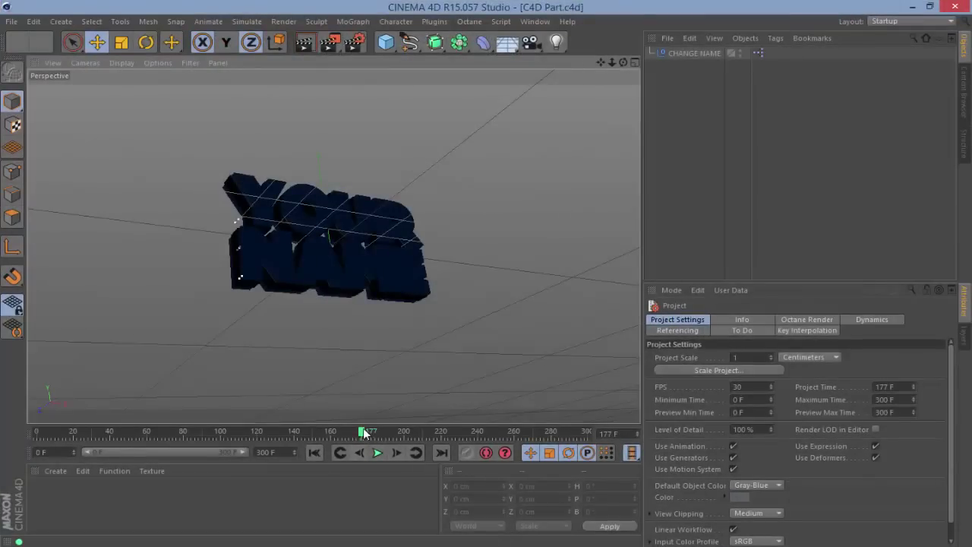
Scrub the text animation and load Materials.lib4d into the Content Browser
{"action": "mouse_move", "coordinate": [361, 431]}
{"action": "left_mouse_down"}
{"action": "mouse_move", "coordinate": [161, 449]}
{"action": "mouse_move", "coordinate": [447, 432]}
{"action": "left_mouse_up"}
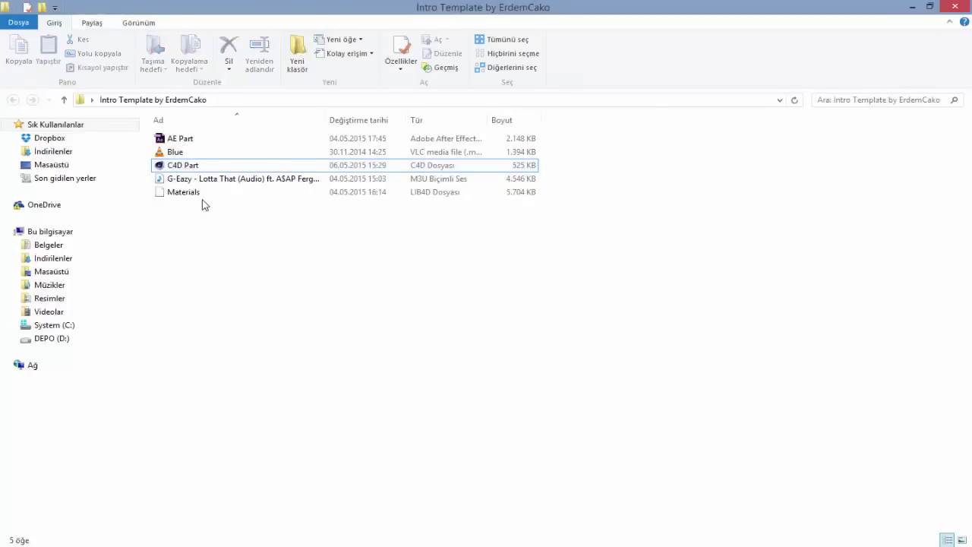
{"action": "left_click", "coordinate": [199, 193]}
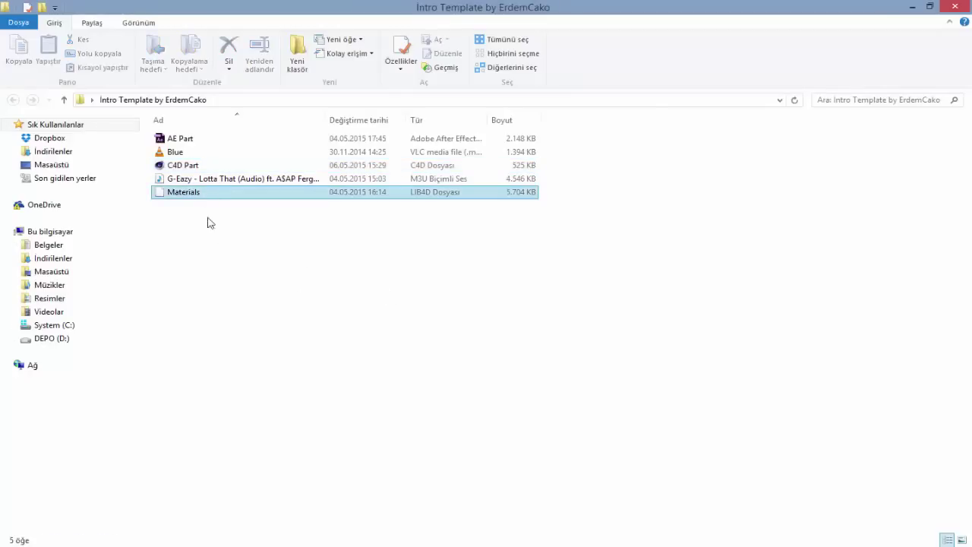
{"action": "mouse_move", "coordinate": [204, 195]}
{"action": "left_mouse_down"}
{"action": "mouse_move", "coordinate": [148, 546]}
{"action": "mouse_move", "coordinate": [339, 297]}
{"action": "left_mouse_up"}
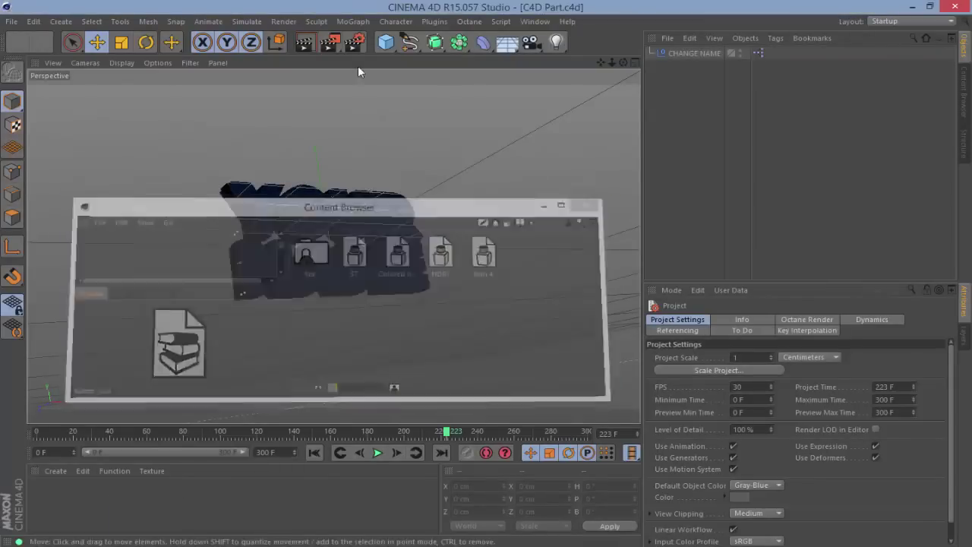
{"action": "left_click", "coordinate": [304, 42]}
Preview the animation to frame 225 and select the CHANGE NAME null
{"action": "left_click", "coordinate": [442, 439]}
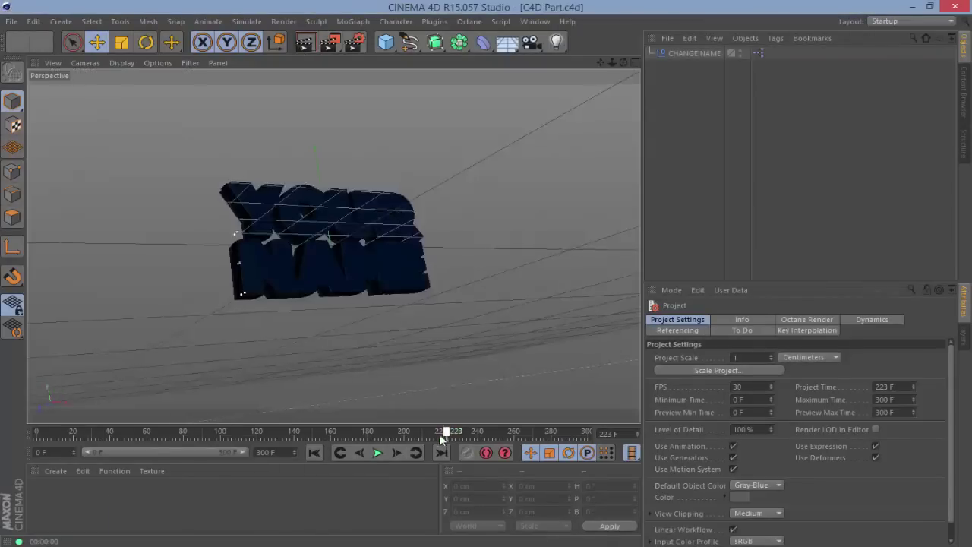
{"action": "left_click_drag", "start_coordinate": [442, 439], "coordinate": [449, 434]}
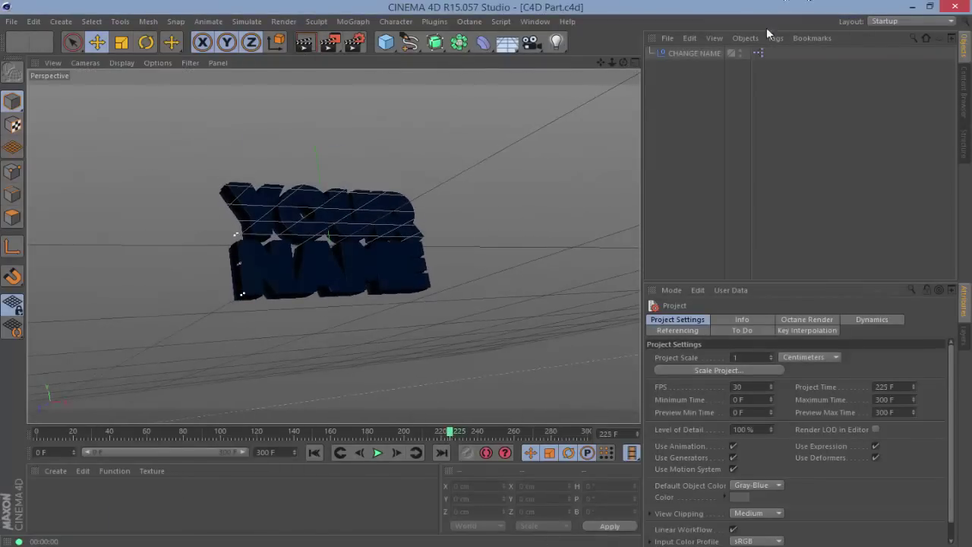
{"action": "left_click", "coordinate": [702, 53]}
Replace YOUR and NAME in the CHANGE NAME user data with the creator's name, then preview frame 142
{"action": "left_click_drag", "start_coordinate": [752, 149], "coordinate": [768, 275]}
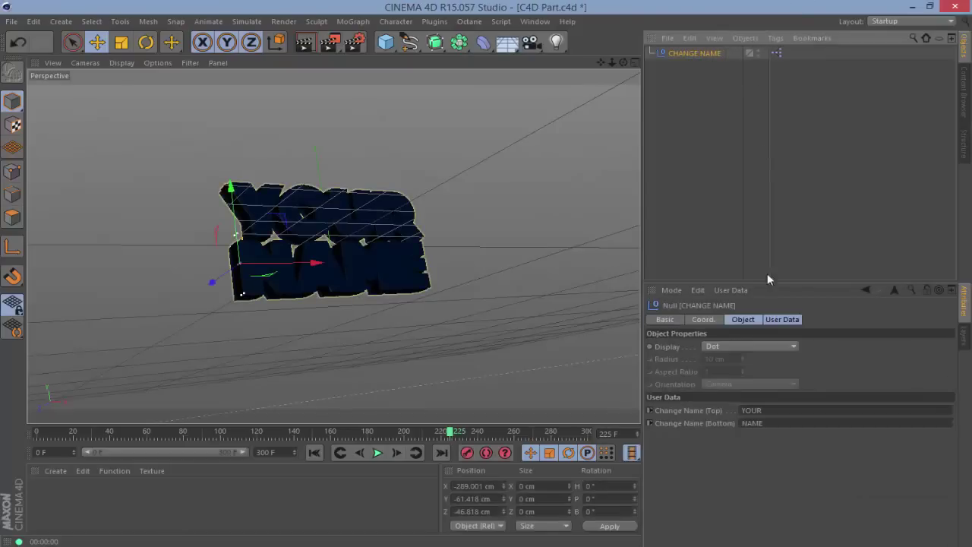
{"action": "left_click", "coordinate": [781, 410]}
{"action": "left_click_drag", "start_coordinate": [782, 409], "coordinate": [746, 411]}
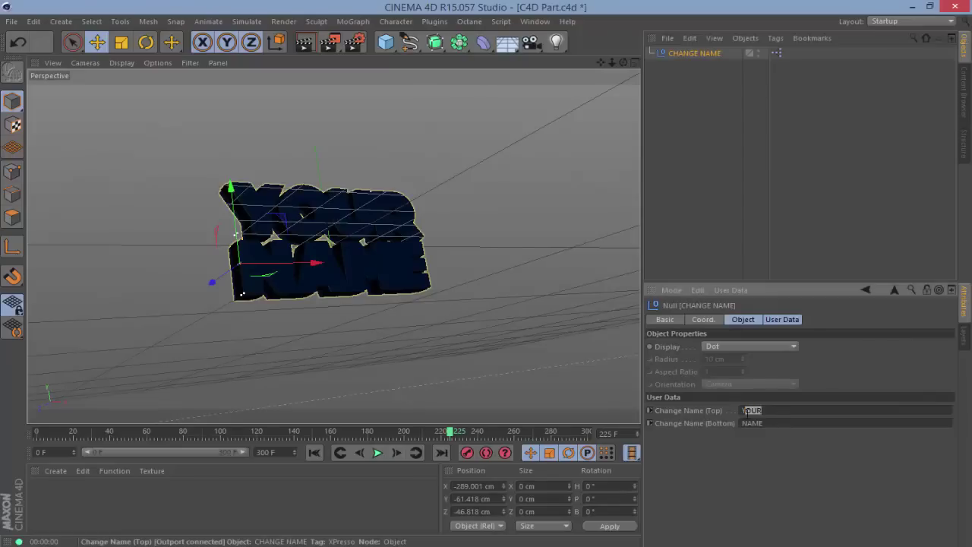
{"action": "key", "text": "BackSpace"}
{"action": "type", "text": "EM"}
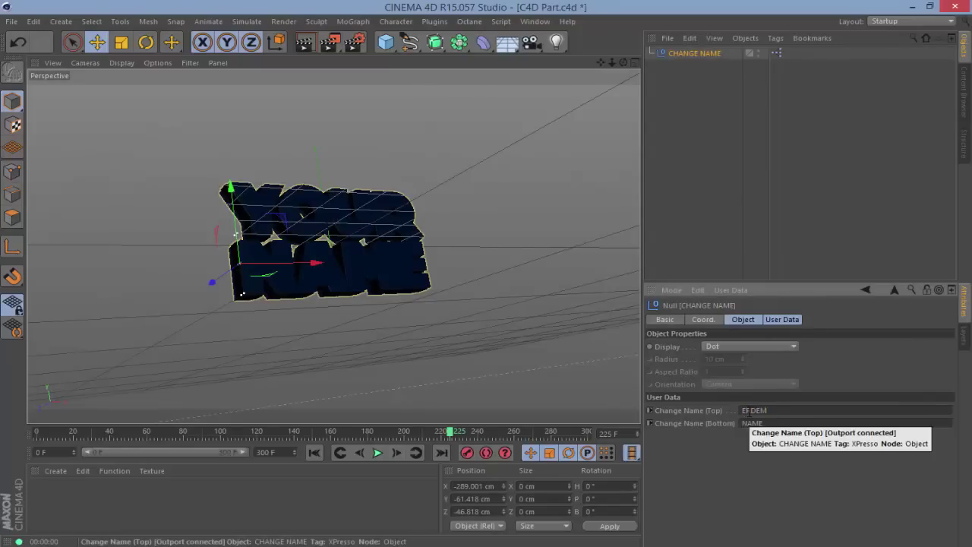
{"action": "left_click_drag", "start_coordinate": [764, 423], "coordinate": [744, 425]}
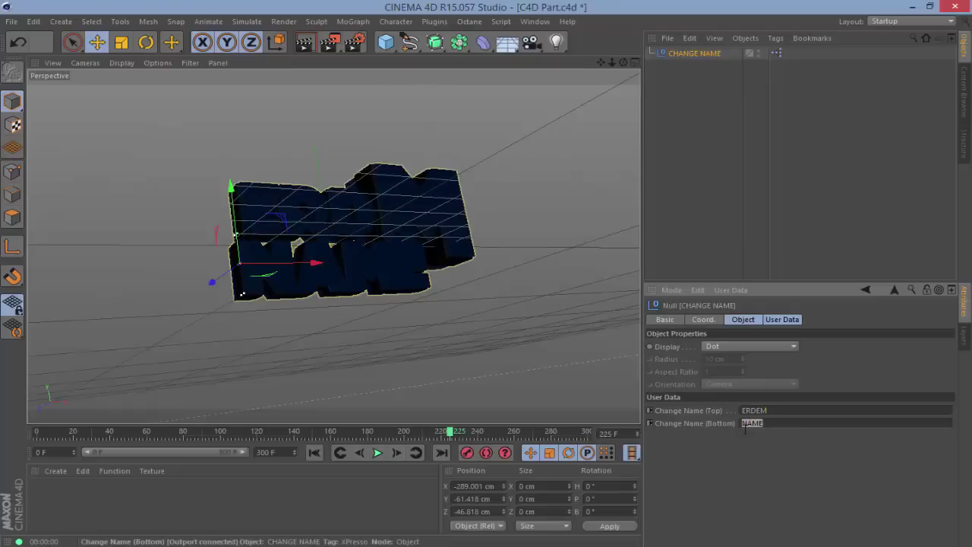
{"action": "key", "text": "BackSpace"}
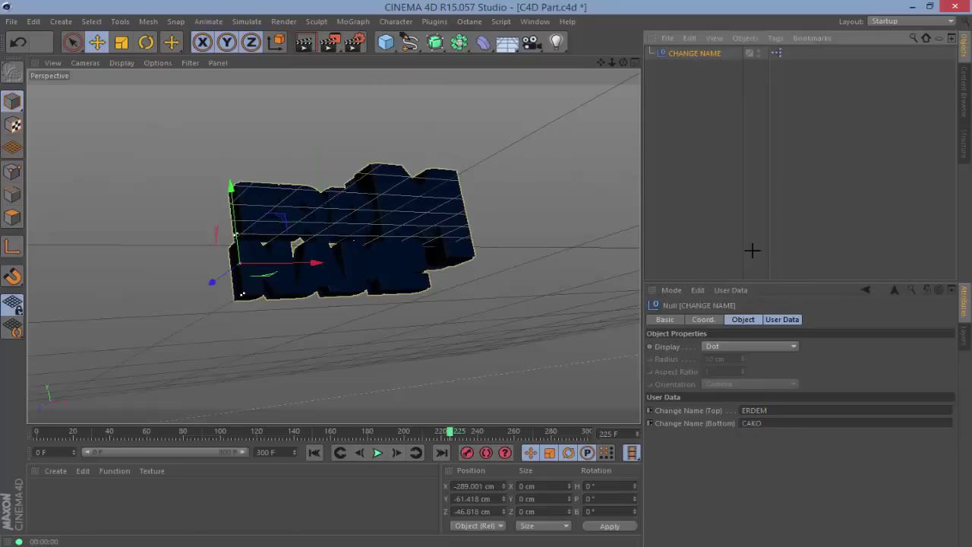
{"action": "left_click", "coordinate": [750, 250]}
{"action": "mouse_move", "coordinate": [449, 431]}
{"action": "left_mouse_down"}
{"action": "mouse_move", "coordinate": [301, 440]}
{"action": "mouse_move", "coordinate": [189, 431]}
{"action": "mouse_move", "coordinate": [256, 440]}
{"action": "left_mouse_up"}
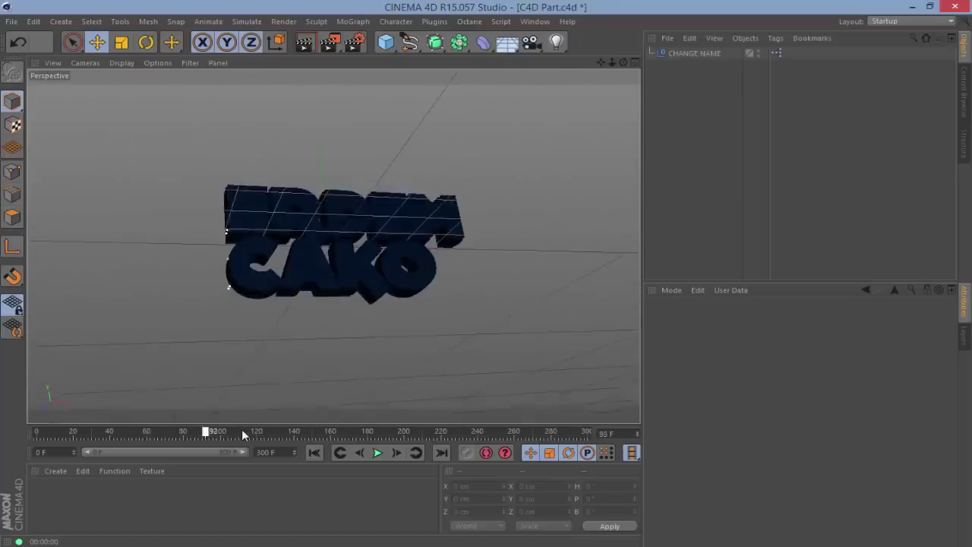
{"action": "left_click", "coordinate": [304, 41]}
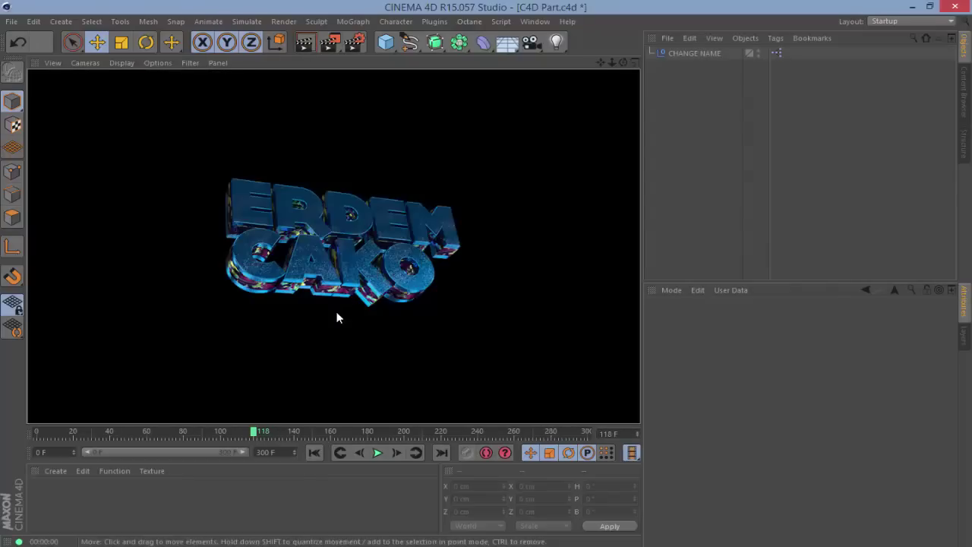
{"action": "mouse_move", "coordinate": [261, 429]}
{"action": "left_mouse_down"}
{"action": "mouse_move", "coordinate": [550, 403]}
{"action": "mouse_move", "coordinate": [305, 387]}
{"action": "left_mouse_up"}
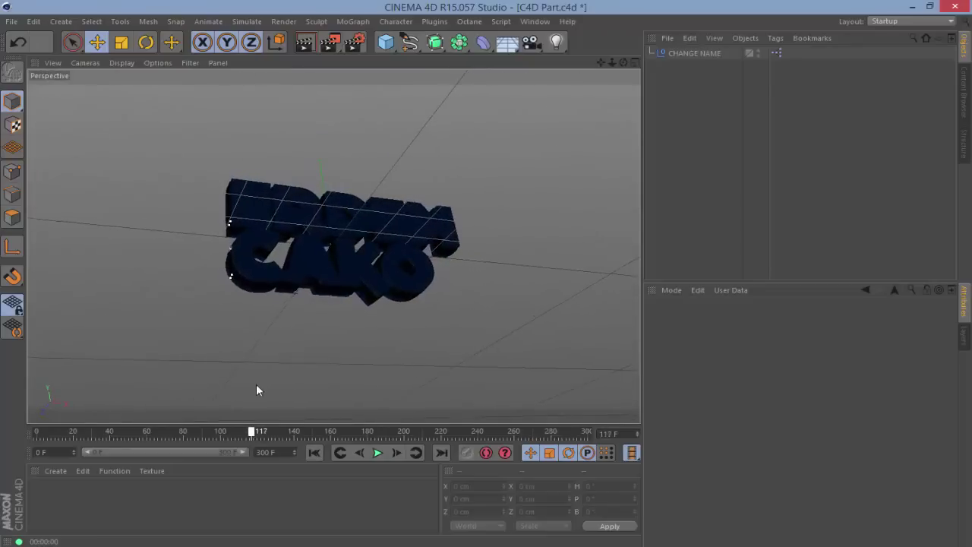
In Render Settings set Frame Range to All Frames (0–300 F) and open the Save file chooser
{"action": "left_click", "coordinate": [353, 42]}
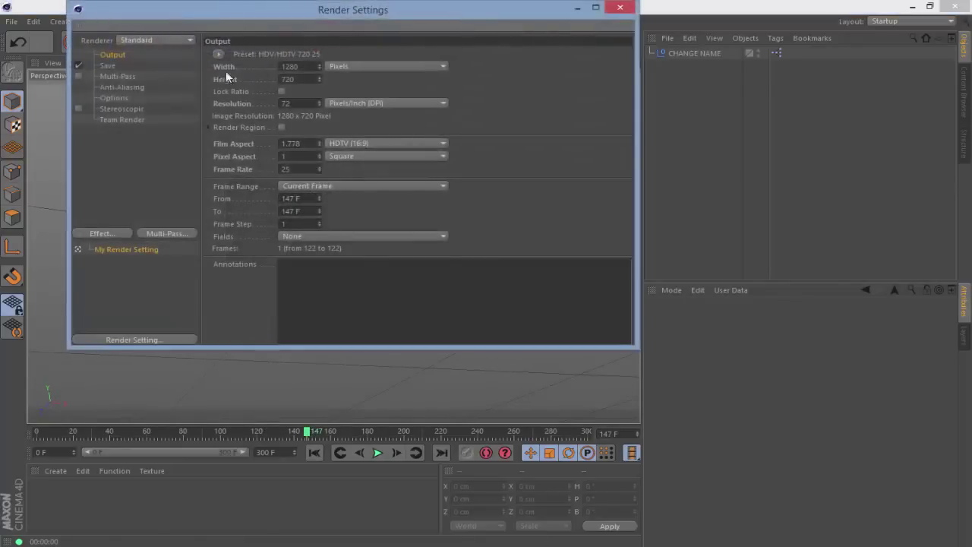
{"action": "left_click", "coordinate": [334, 185]}
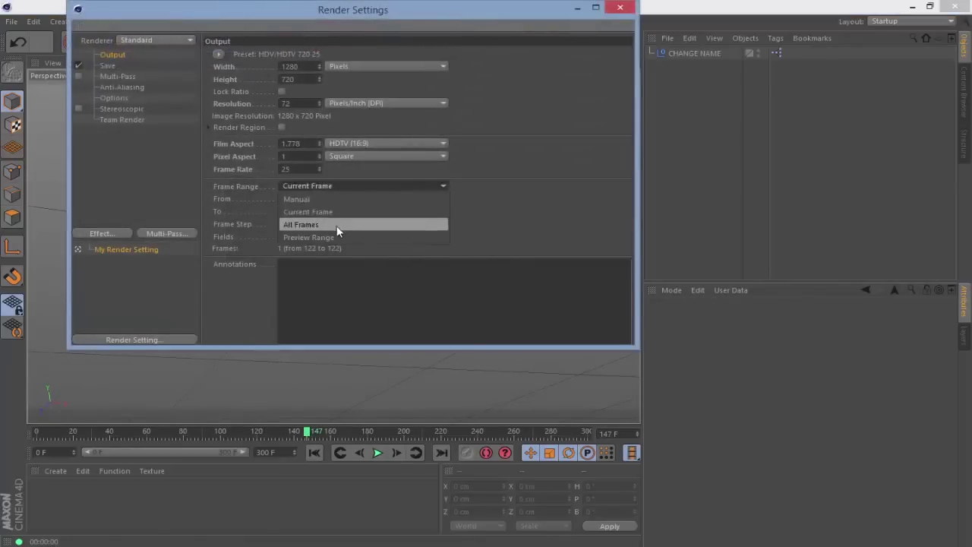
{"action": "left_click", "coordinate": [335, 223]}
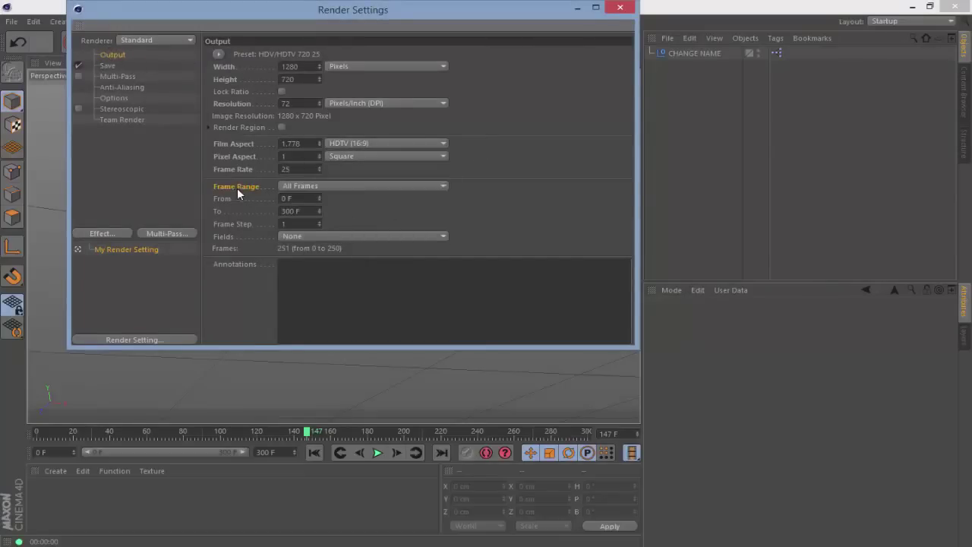
{"action": "left_click", "coordinate": [308, 185]}
{"action": "left_click", "coordinate": [306, 223]}
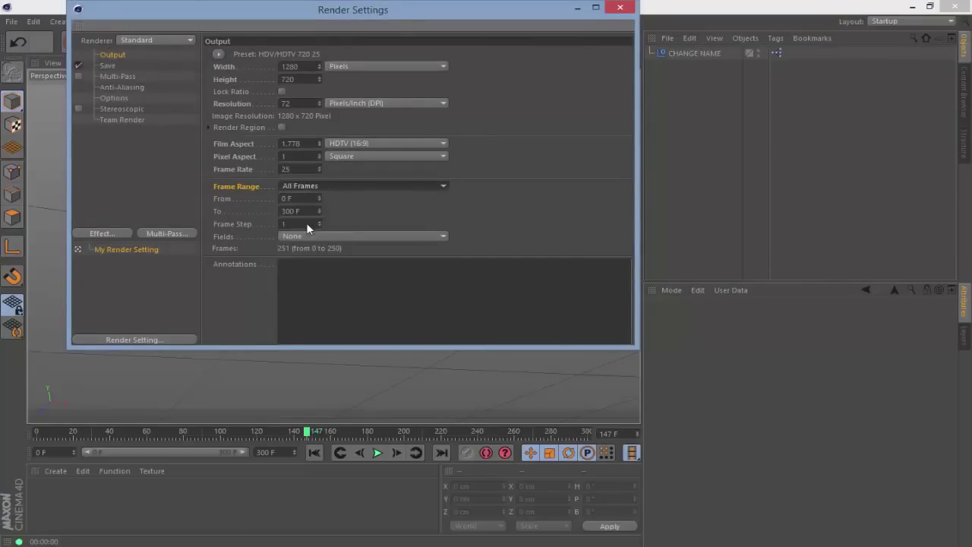
{"action": "left_click", "coordinate": [108, 65]}
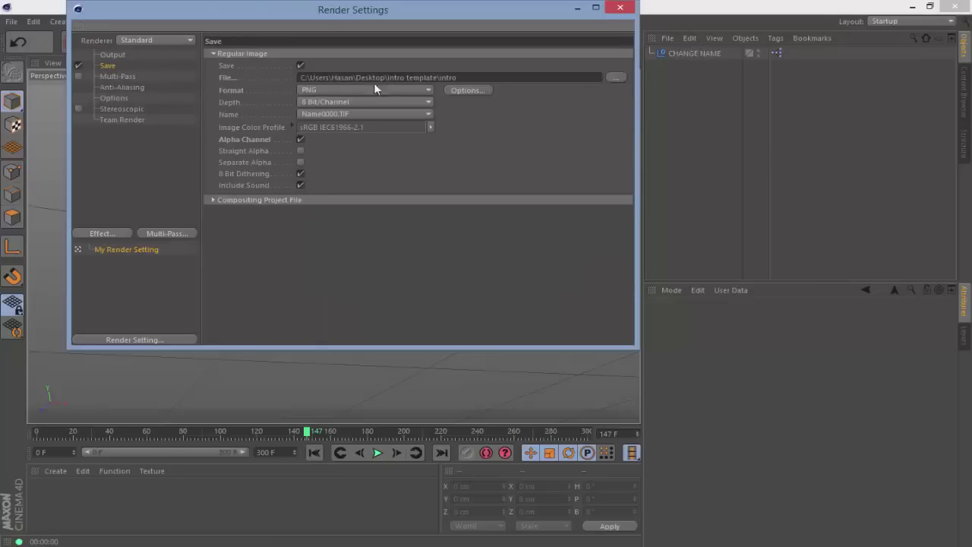
{"action": "left_click", "coordinate": [616, 79]}
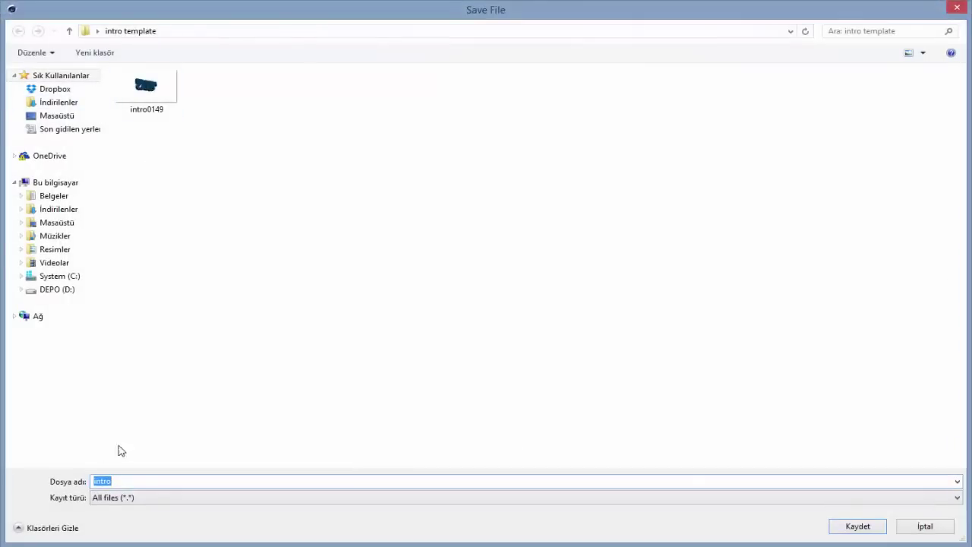
Create desktop folder 'intro templateee' and save the render output there as intro
{"action": "left_click", "coordinate": [57, 116]}
{"action": "left_click", "coordinate": [109, 54]}
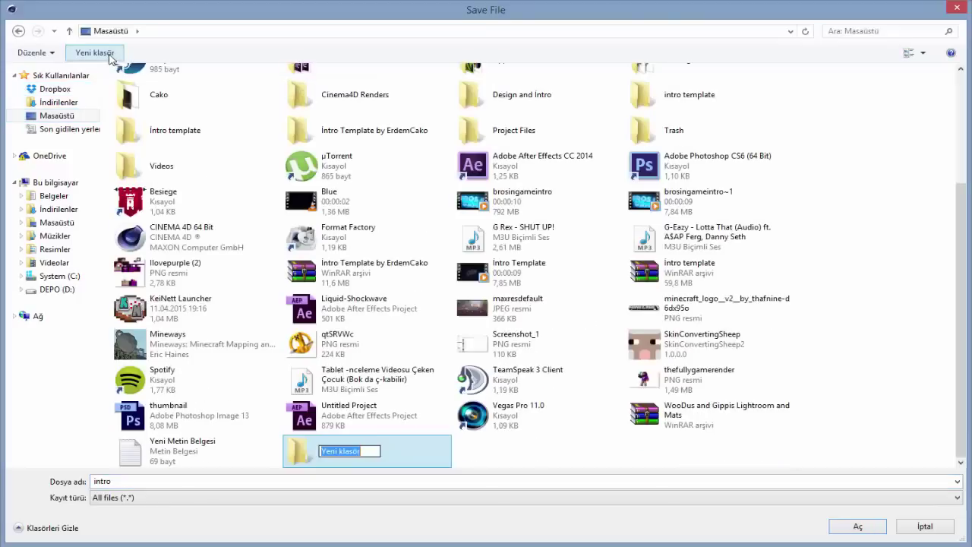
{"action": "type", "text": "in"}
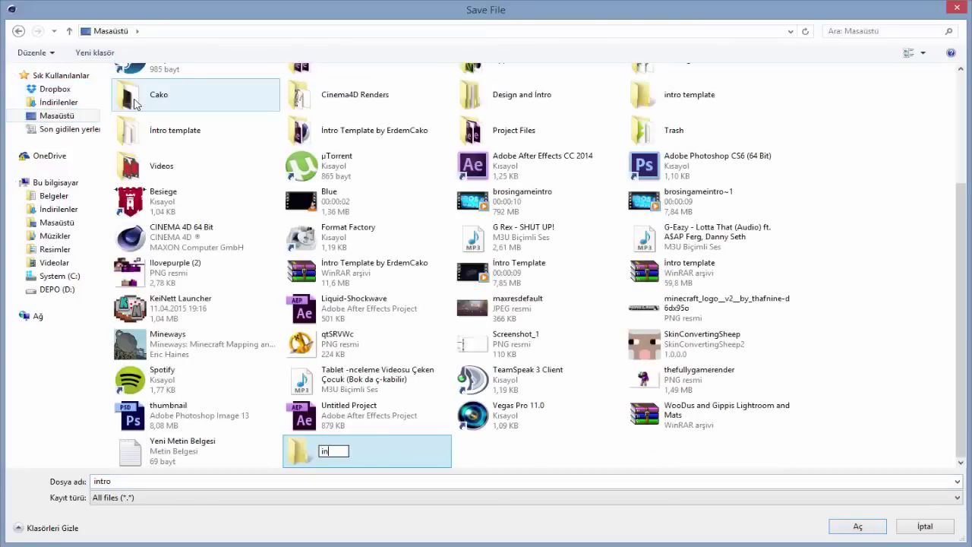
{"action": "type", "text": "tro template"}
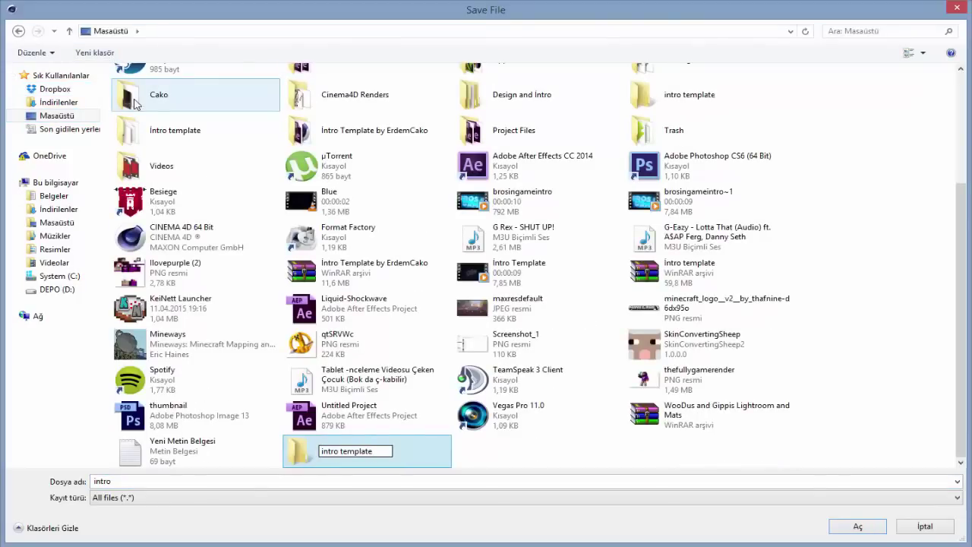
{"action": "type", "text": "ee"}
{"action": "key", "text": "Return"}
{"action": "key", "text": "Return"}
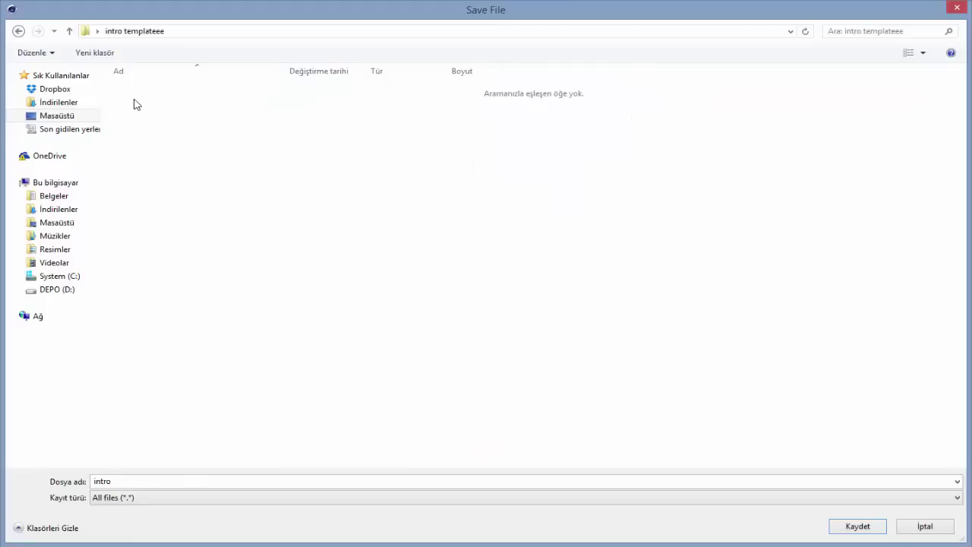
{"action": "left_click", "coordinate": [144, 481]}
{"action": "left_click", "coordinate": [109, 481]}
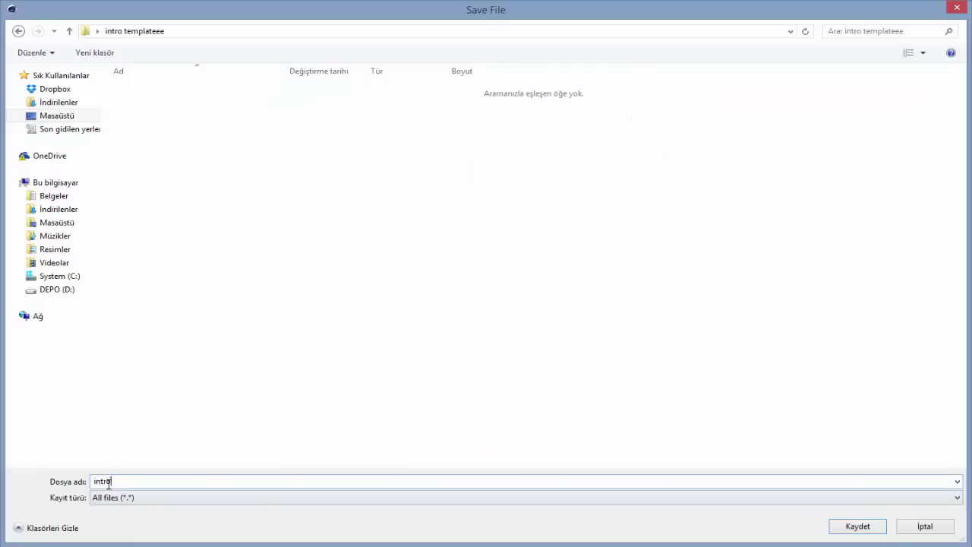
{"action": "left_click", "coordinate": [852, 525]}
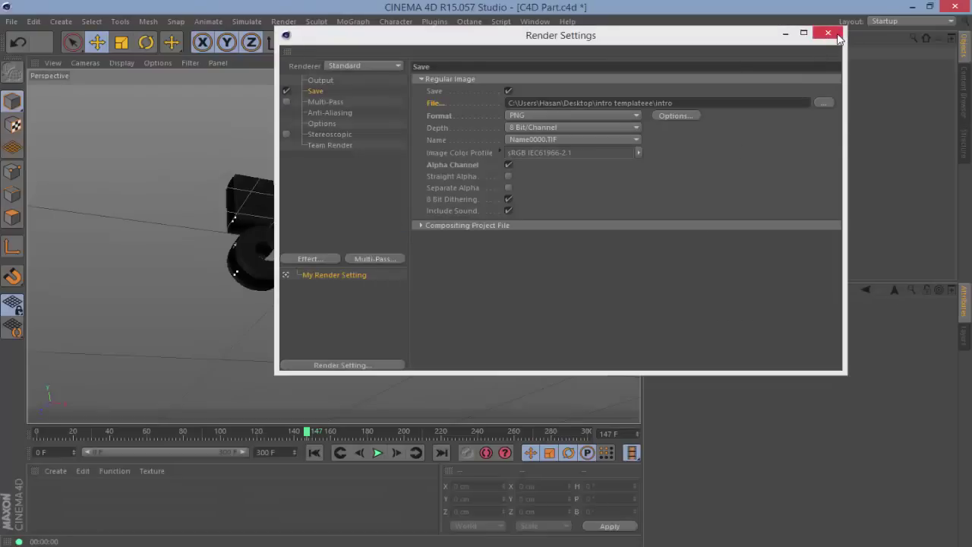
Render the animation to the Picture Viewer, review early frames, then switch to After Effects
{"action": "left_click", "coordinate": [835, 34]}
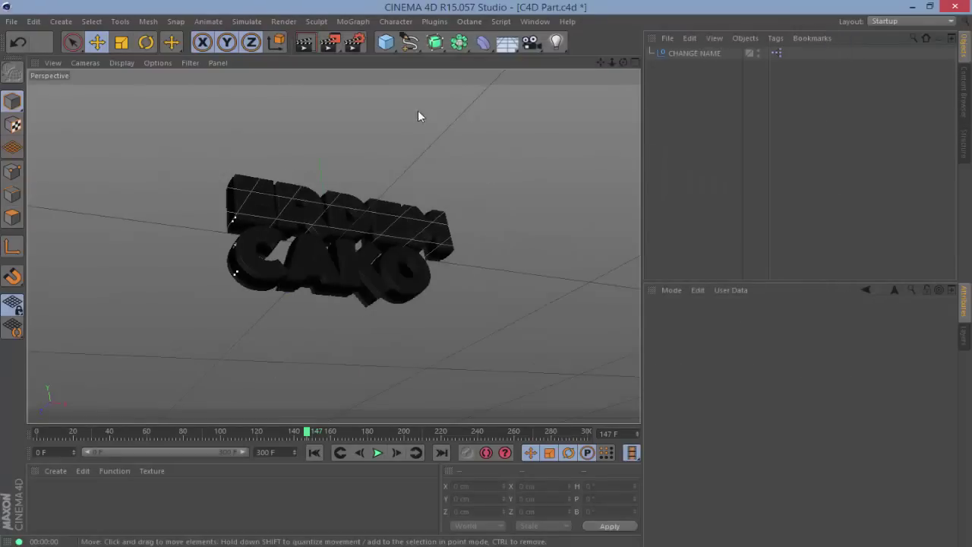
{"action": "left_click", "coordinate": [331, 46]}
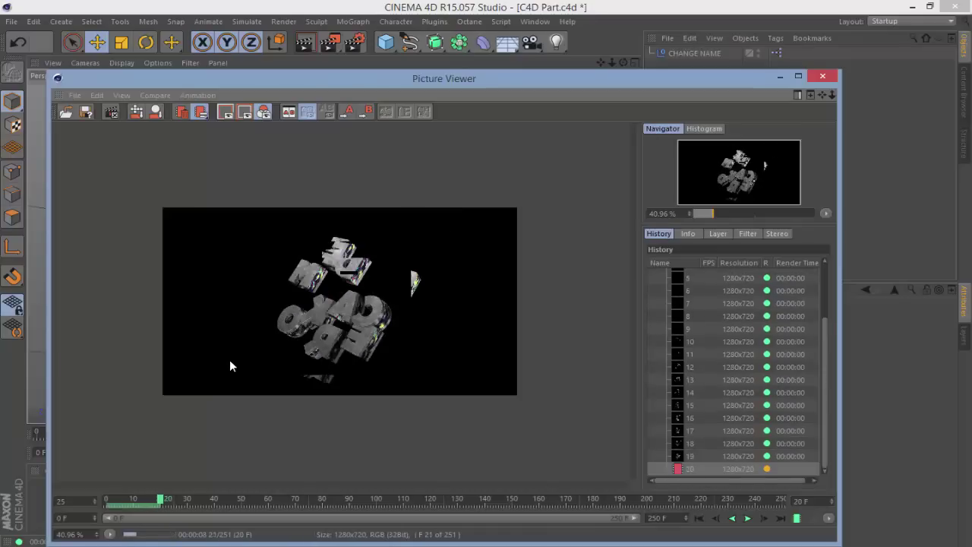
{"action": "left_click_drag", "start_coordinate": [167, 504], "coordinate": [169, 505]}
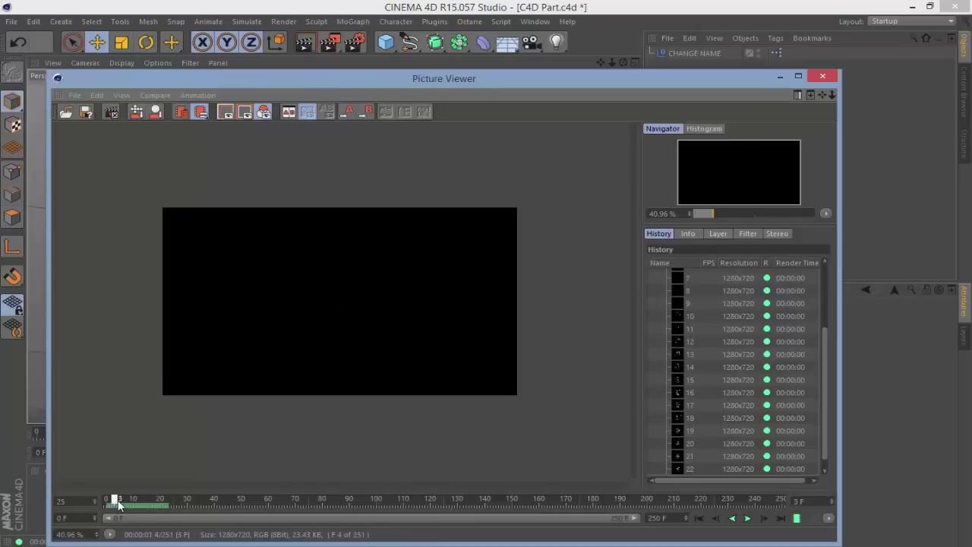
{"action": "scroll", "coordinate": [385, 306], "scroll_direction": "up", "scroll_amount": 2}
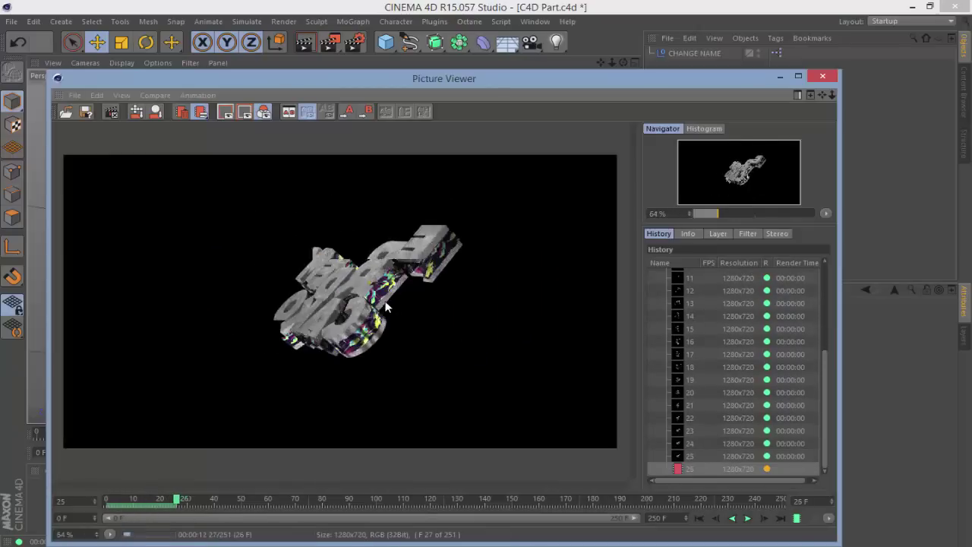
{"action": "scroll", "coordinate": [229, 358], "scroll_direction": "down", "scroll_amount": 1}
{"action": "key", "text": "alt+Tab"}
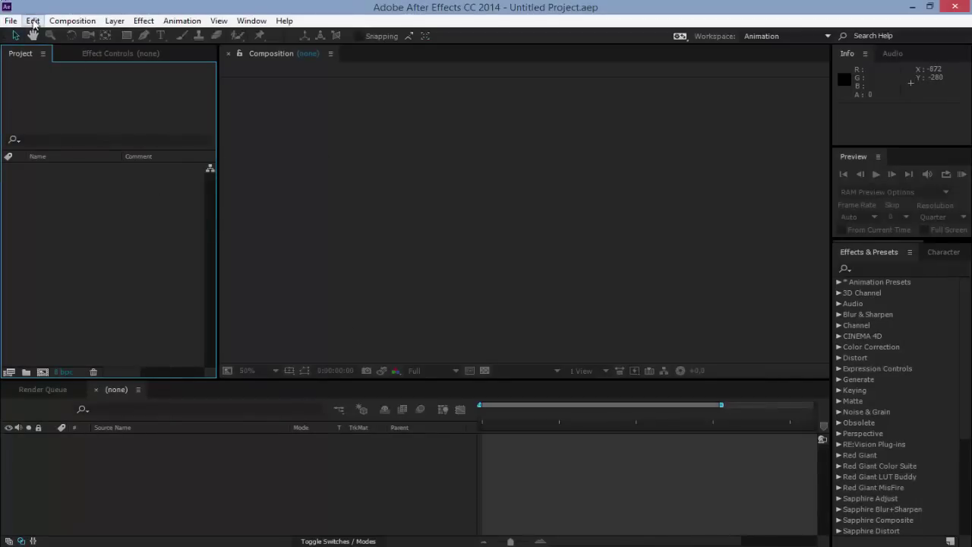
Open 'AE Part.aep' from the intro template folder on the desktop
{"action": "left_click", "coordinate": [11, 21]}
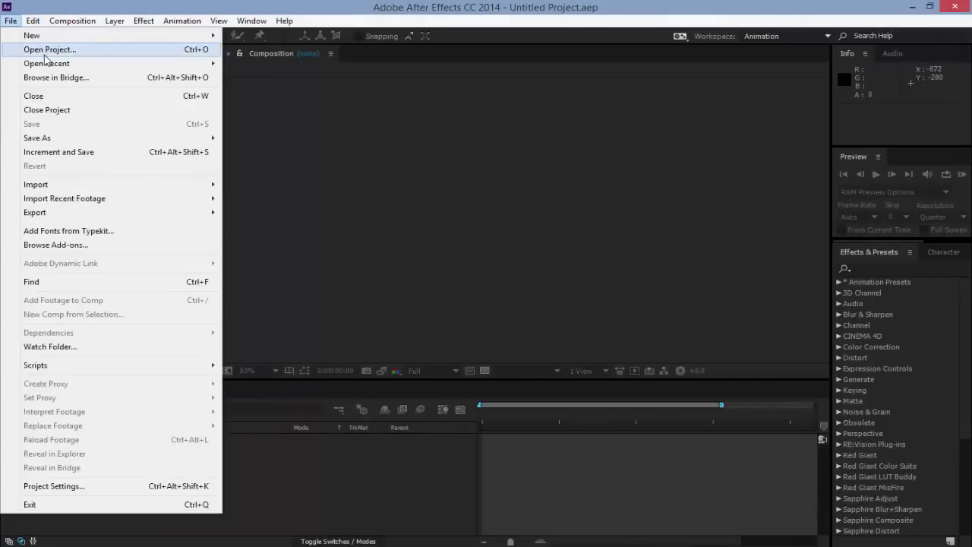
{"action": "left_click", "coordinate": [46, 51]}
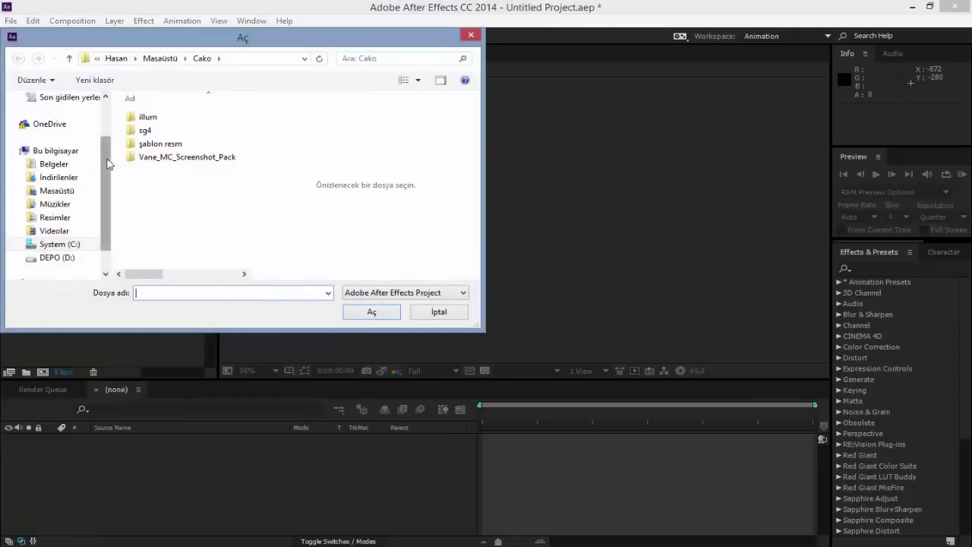
{"action": "scroll", "coordinate": [107, 163], "scroll_direction": "up", "scroll_amount": 2}
{"action": "left_click", "coordinate": [57, 143]}
{"action": "left_click_drag", "start_coordinate": [482, 329], "coordinate": [865, 460]}
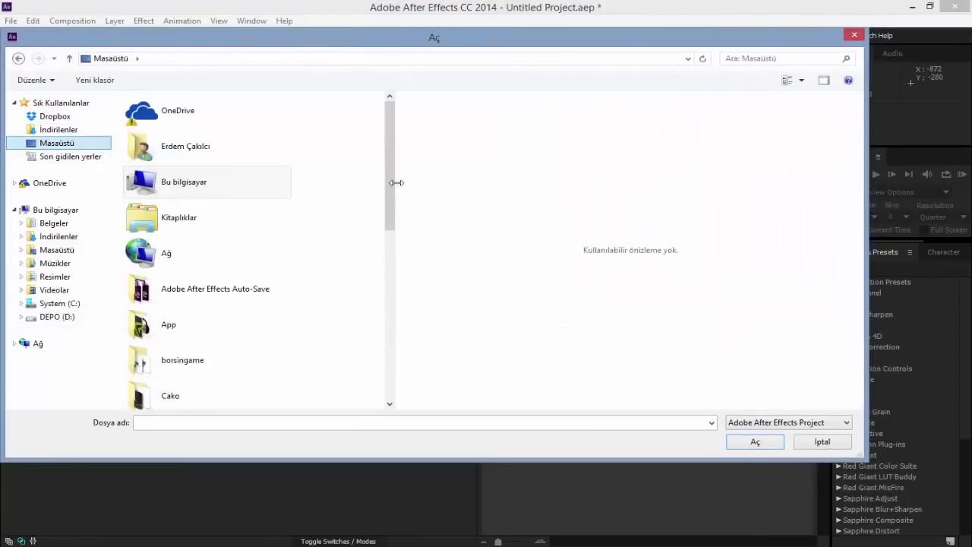
{"action": "left_click_drag", "start_coordinate": [390, 200], "coordinate": [374, 343]}
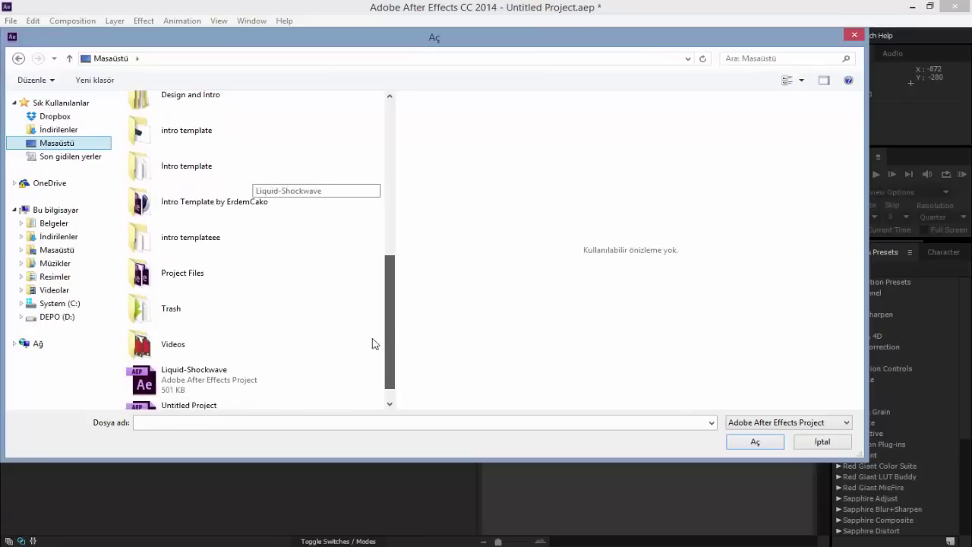
{"action": "double_click", "coordinate": [262, 204]}
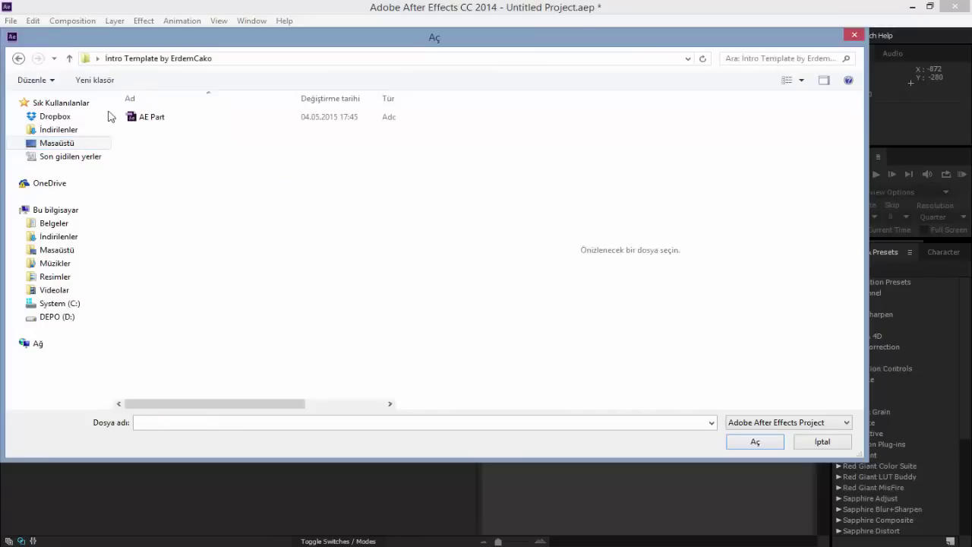
{"action": "double_click", "coordinate": [194, 124]}
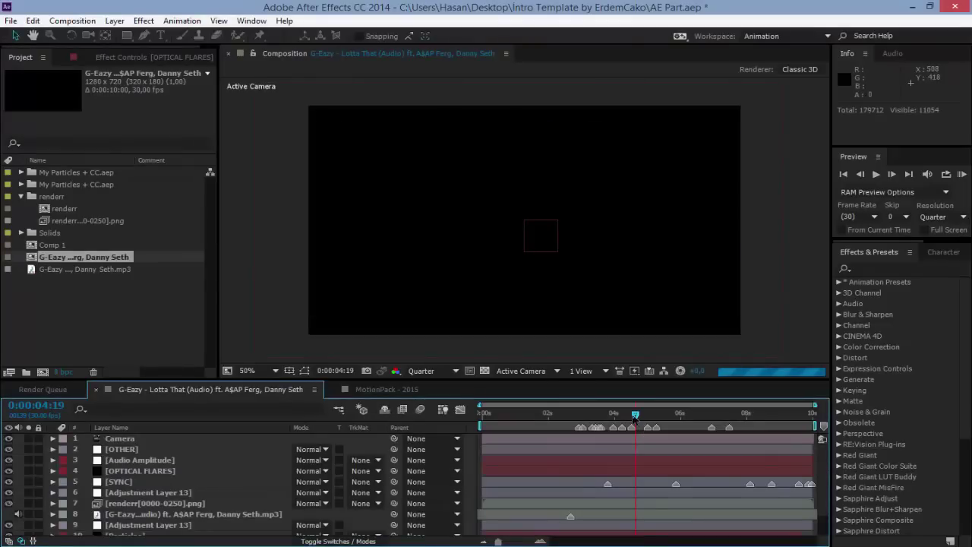
Add MAGIC BULLET LOOKS on a new line after TRAPCODE, then save and close the note
{"action": "mouse_move", "coordinate": [635, 417]}
{"action": "left_mouse_down"}
{"action": "mouse_move", "coordinate": [583, 417]}
{"action": "mouse_move", "coordinate": [666, 417]}
{"action": "left_mouse_up"}
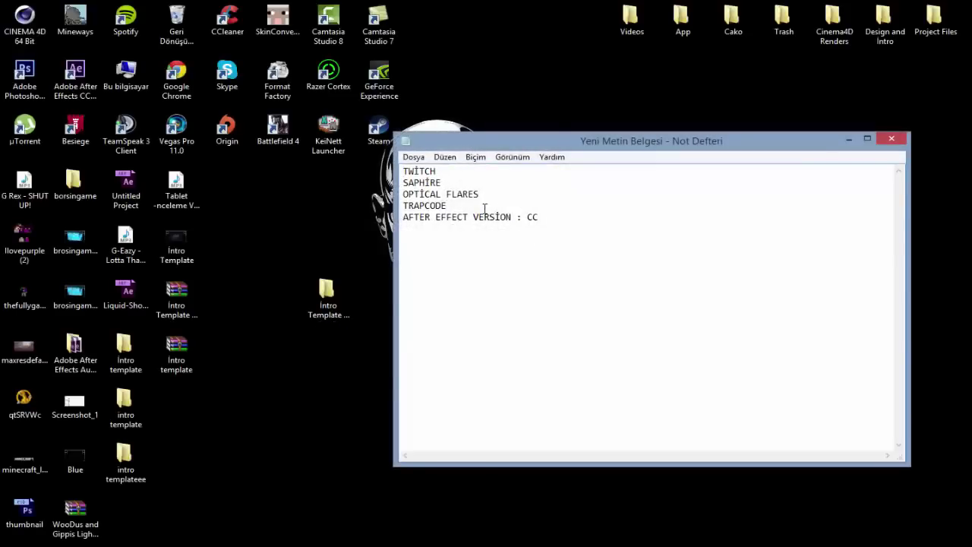
{"action": "key", "text": "Return"}
{"action": "type", "text": "MAGİC BULLET LOOKS"}
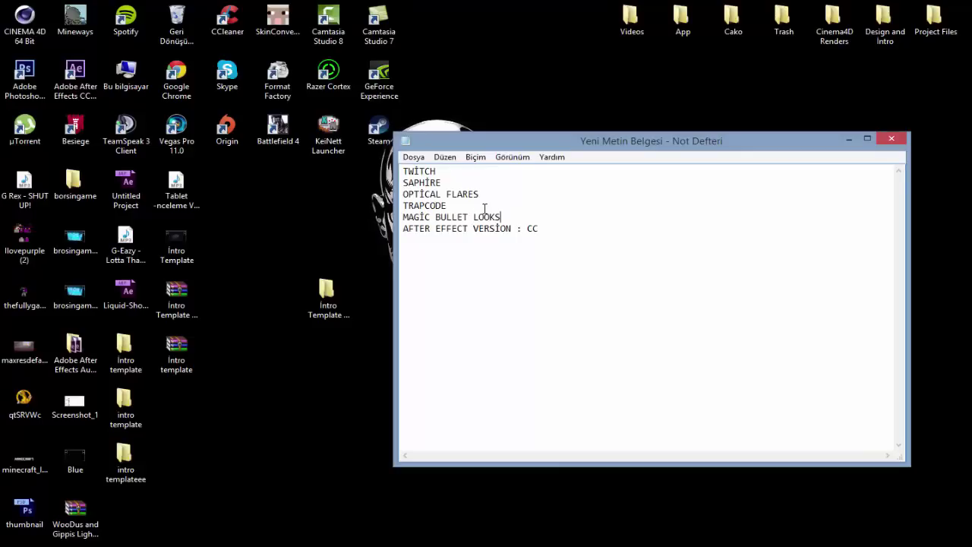
{"action": "left_click", "coordinate": [891, 138]}
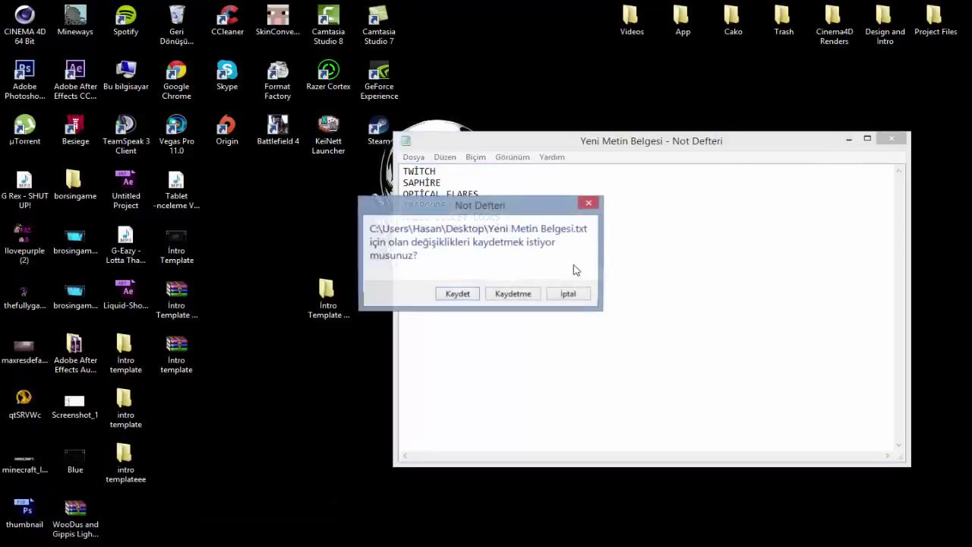
{"action": "left_click", "coordinate": [457, 294]}
{"action": "left_click_drag", "start_coordinate": [600, 218], "coordinate": [655, 360]}
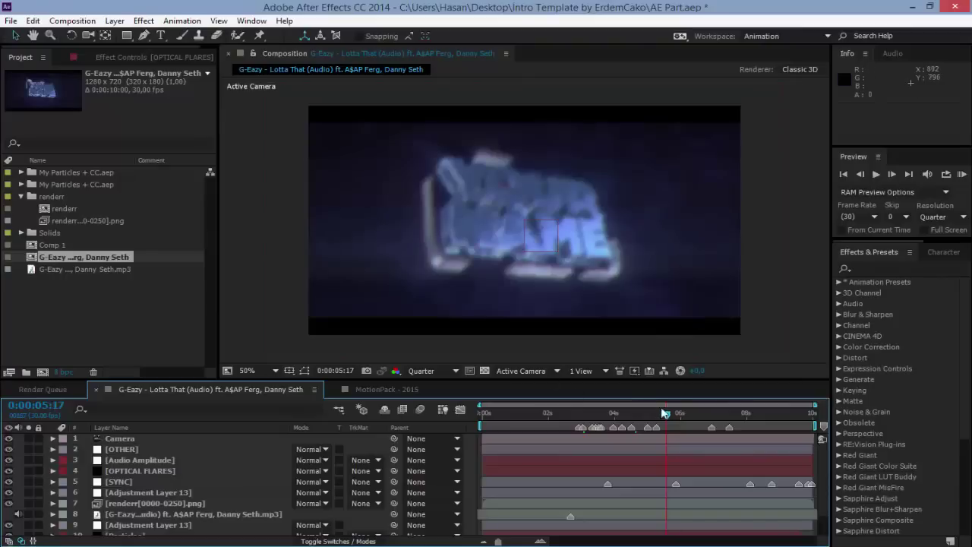
Scrub back through the intro and select the renderr PNG sequence footage in the Project panel
{"action": "left_click_drag", "start_coordinate": [664, 413], "coordinate": [553, 414]}
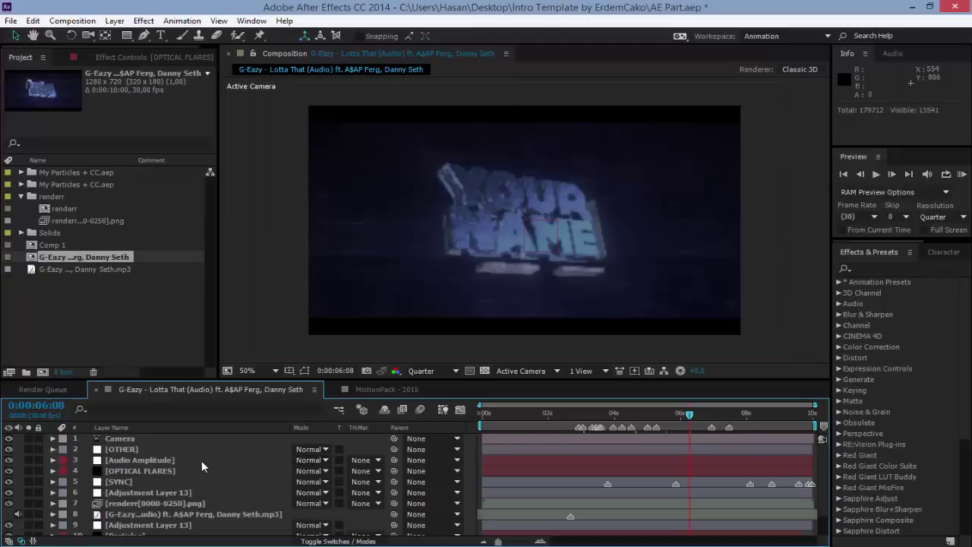
{"action": "scroll", "coordinate": [201, 460], "scroll_direction": "down", "scroll_amount": 2}
{"action": "scroll", "coordinate": [199, 464], "scroll_direction": "up", "scroll_amount": 2}
{"action": "left_click", "coordinate": [86, 221]}
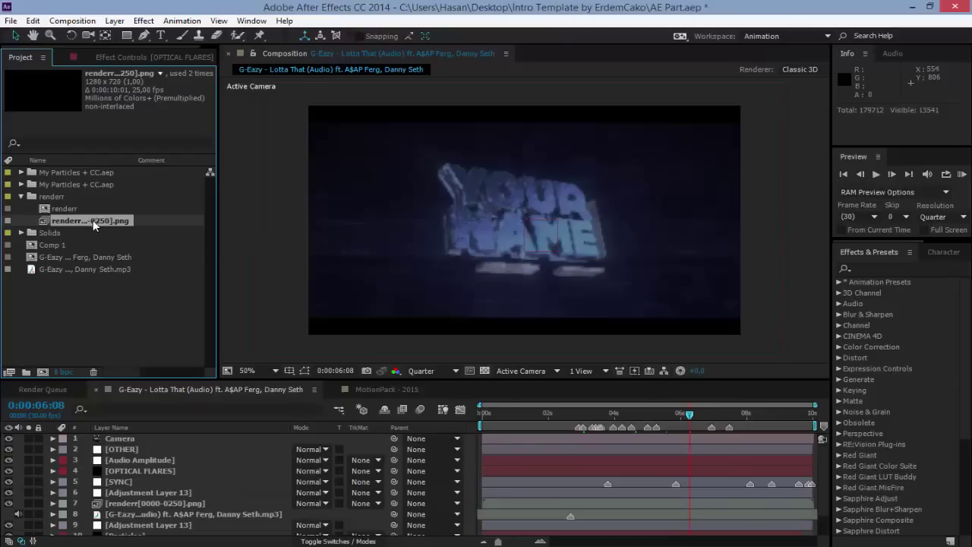
{"action": "right_click", "coordinate": [99, 212]}
{"action": "mouse_move", "coordinate": [243, 285]}
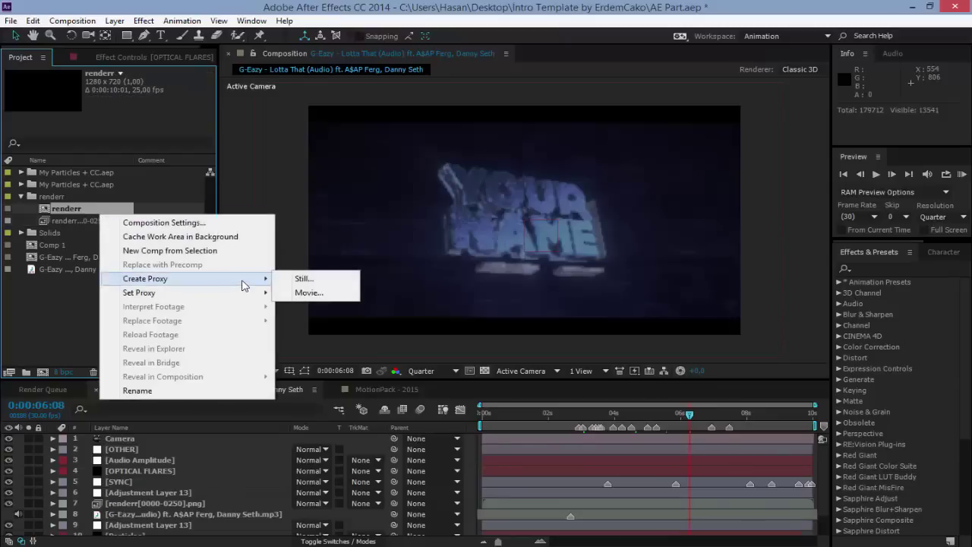
Replace the renderr footage with the renderr0000 PNG sequence from the İntro template folder
{"action": "left_click", "coordinate": [78, 221]}
{"action": "right_click", "coordinate": [74, 219]}
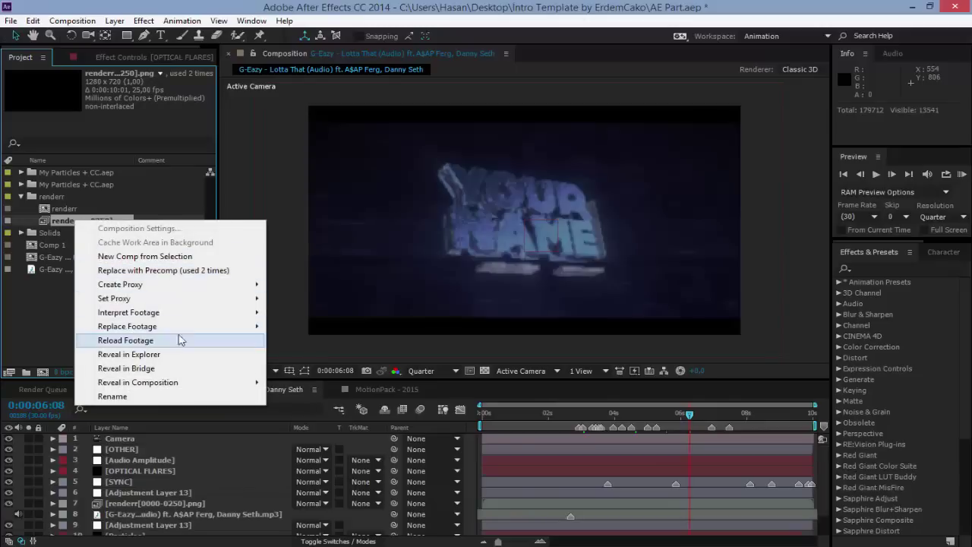
{"action": "mouse_move", "coordinate": [180, 328]}
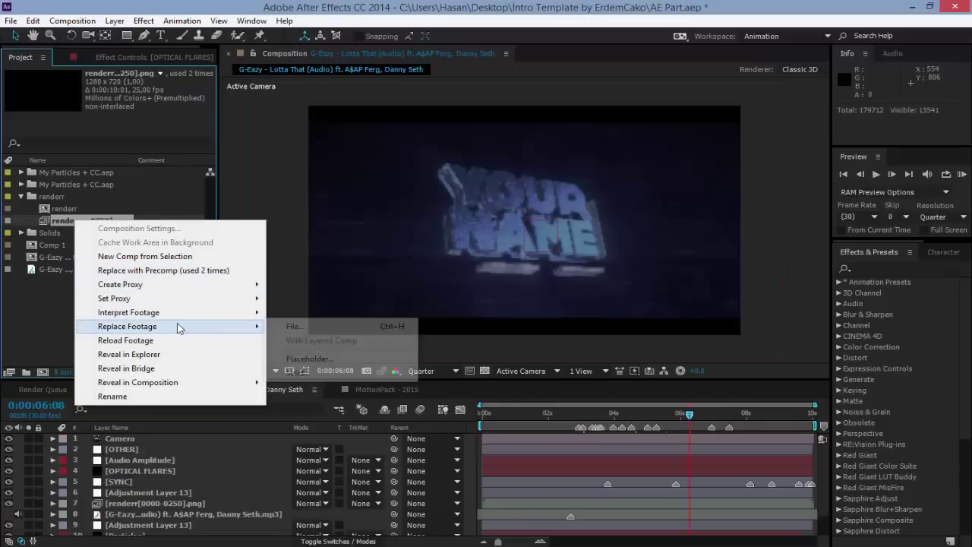
{"action": "left_click", "coordinate": [292, 325]}
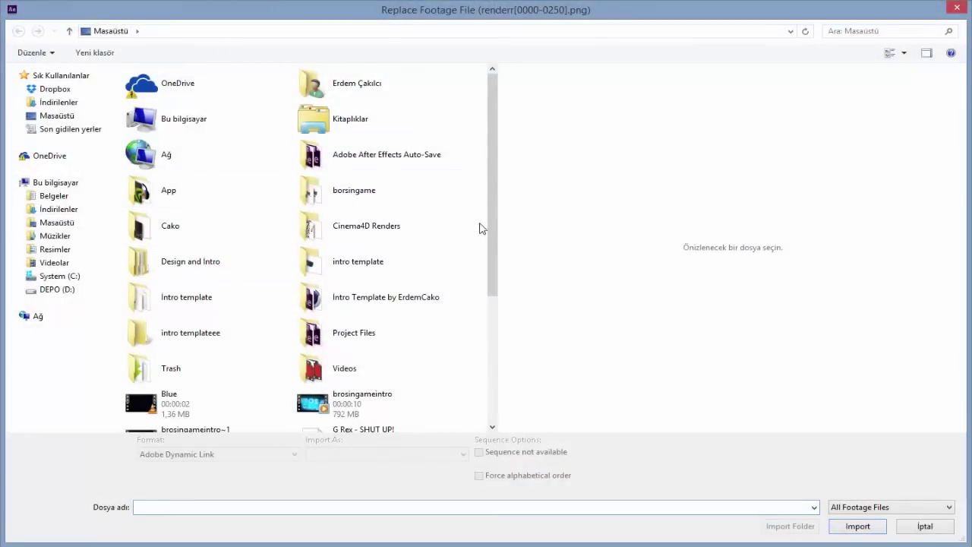
{"action": "double_click", "coordinate": [381, 266]}
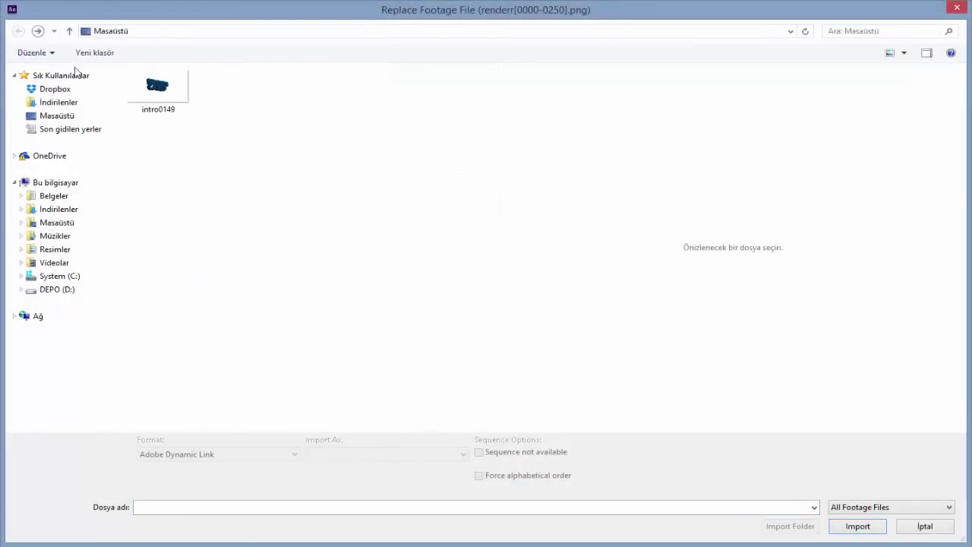
{"action": "double_click", "coordinate": [221, 297]}
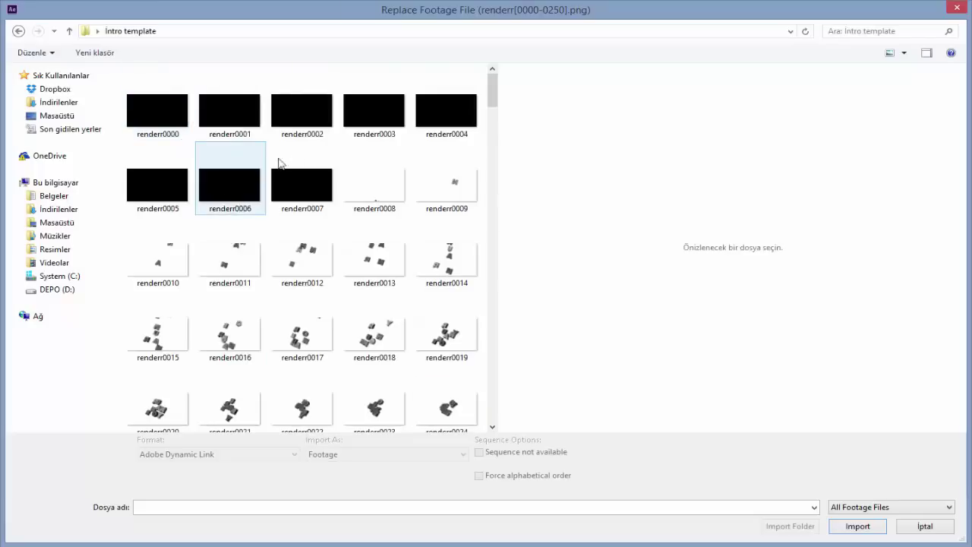
{"action": "scroll", "coordinate": [497, 115], "scroll_direction": "down", "scroll_amount": 6}
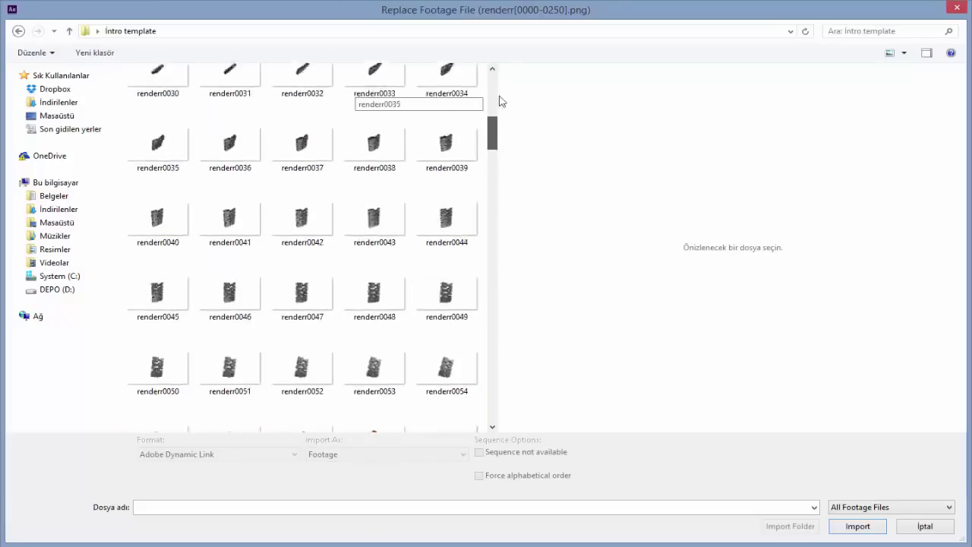
{"action": "scroll", "coordinate": [499, 101], "scroll_direction": "up", "scroll_amount": 6}
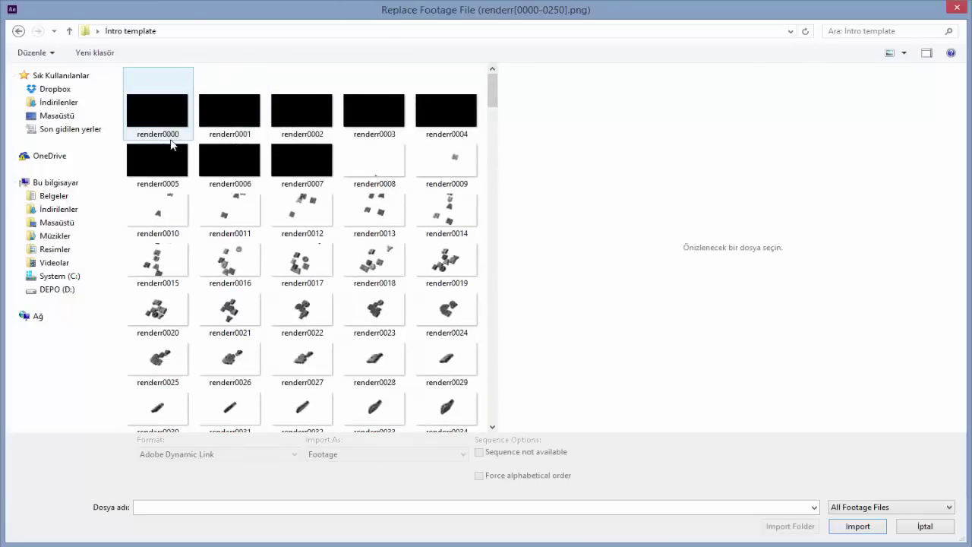
{"action": "left_click", "coordinate": [152, 98]}
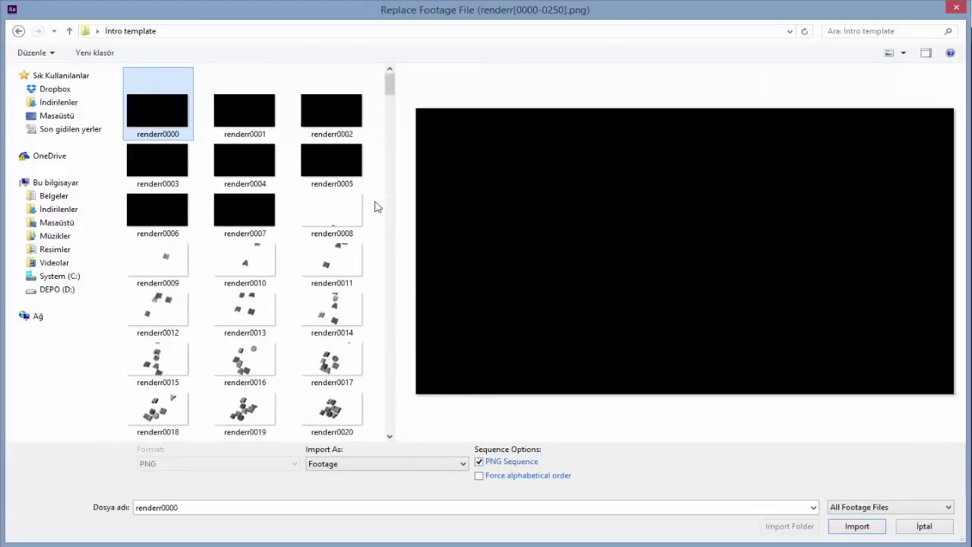
{"action": "left_click", "coordinate": [872, 527]}
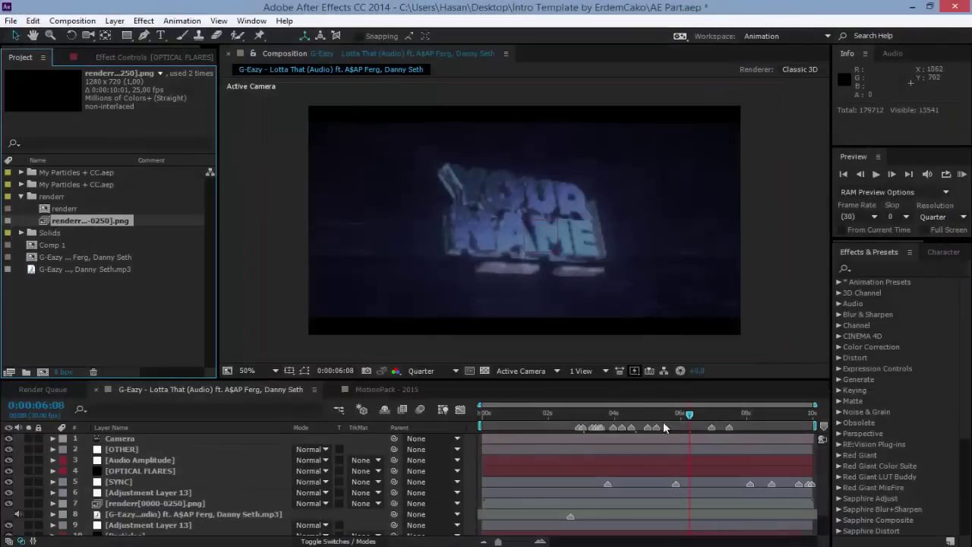
{"action": "left_click_drag", "start_coordinate": [583, 416], "coordinate": [714, 410]}
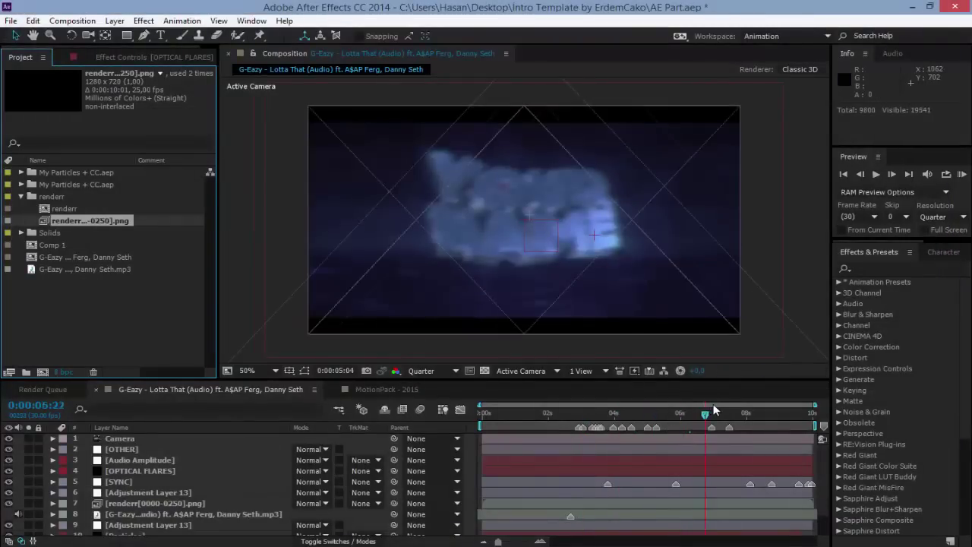
{"action": "scroll", "coordinate": [198, 478], "scroll_direction": "down", "scroll_amount": 2}
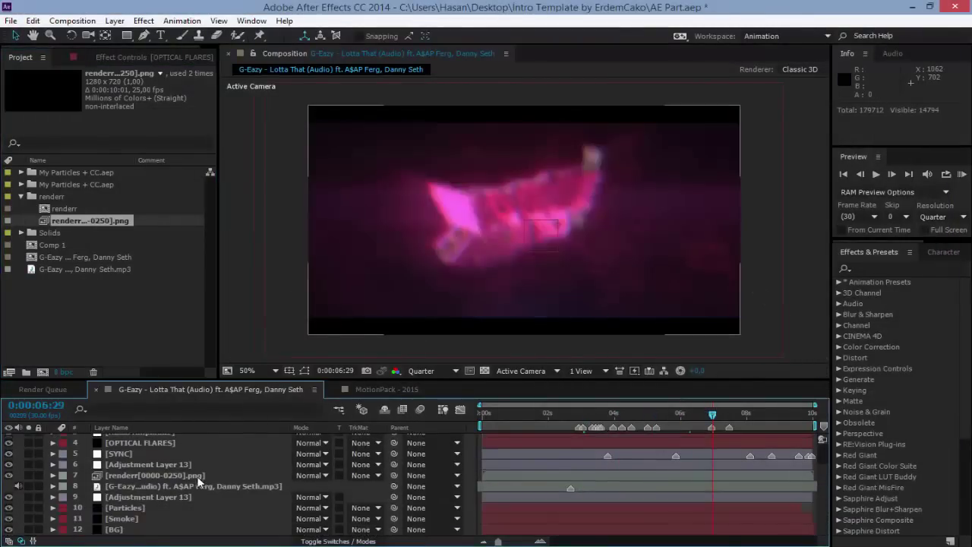
{"action": "left_click", "coordinate": [196, 491]}
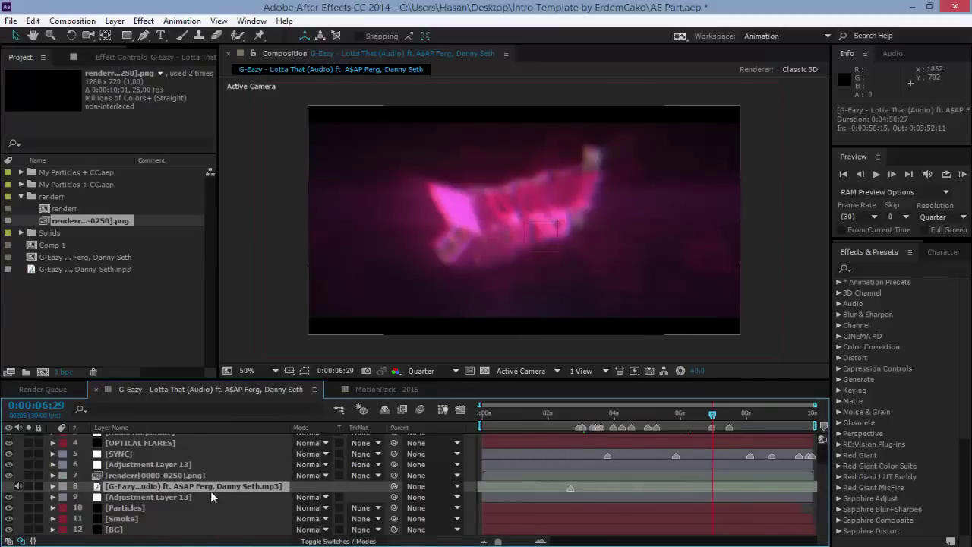
{"action": "scroll", "coordinate": [225, 467], "scroll_direction": "up", "scroll_amount": 2}
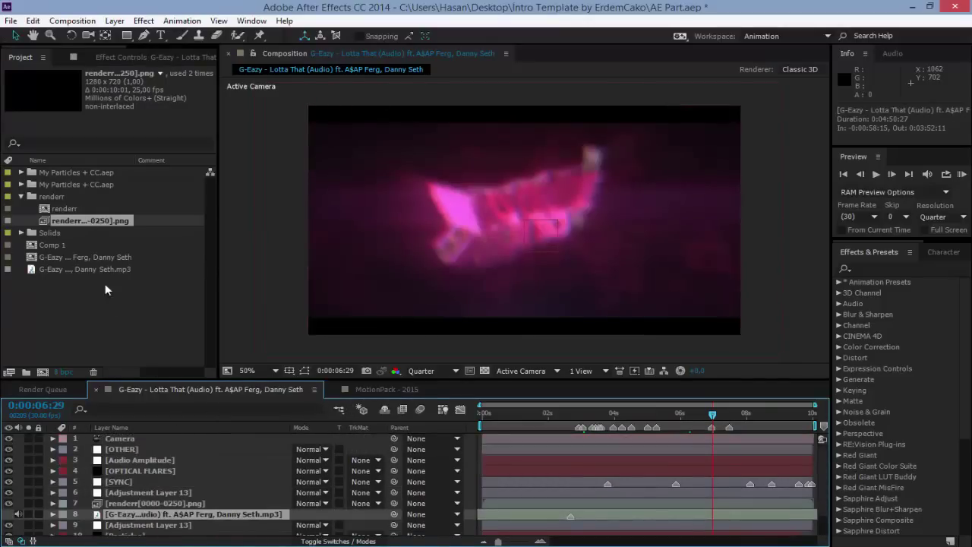
{"action": "left_click", "coordinate": [64, 271]}
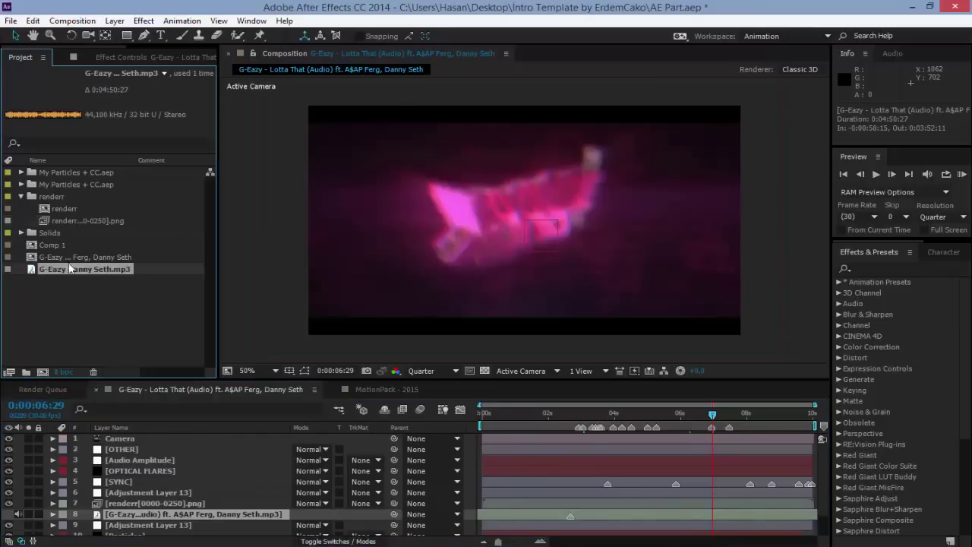
Replace the mp3 footage with the G-Eazy mp3 from the İntro template folder on the Desktop
{"action": "right_click", "coordinate": [60, 269]}
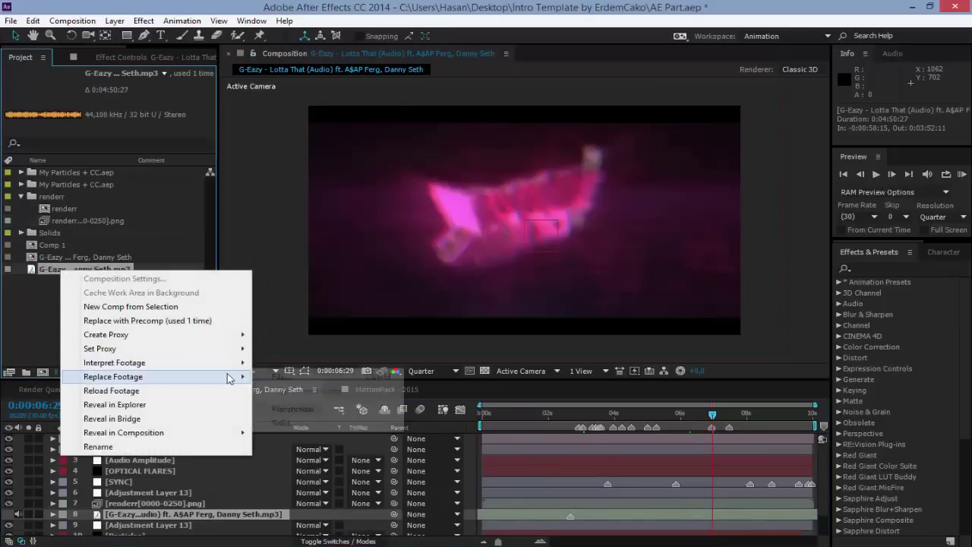
{"action": "mouse_move", "coordinate": [228, 377]}
{"action": "left_click", "coordinate": [266, 377]}
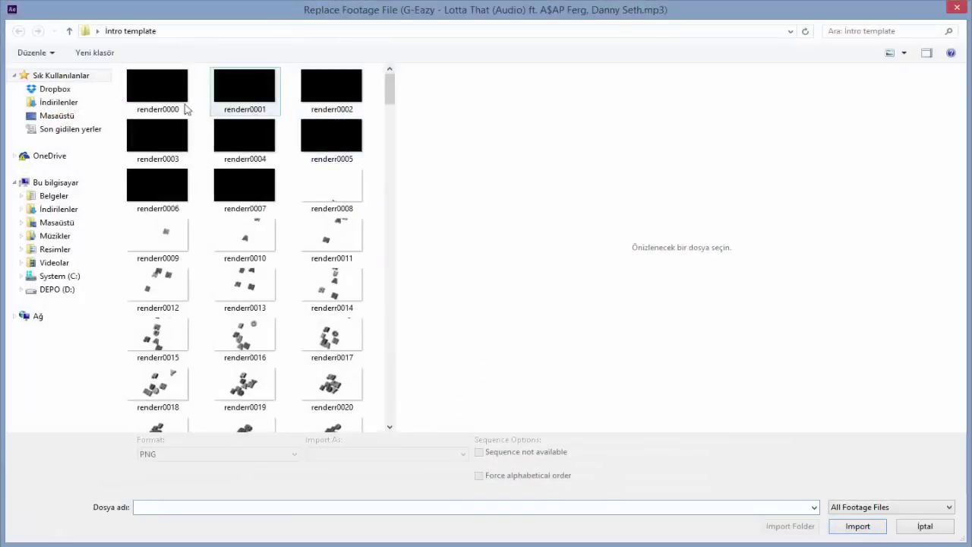
{"action": "left_click", "coordinate": [57, 116]}
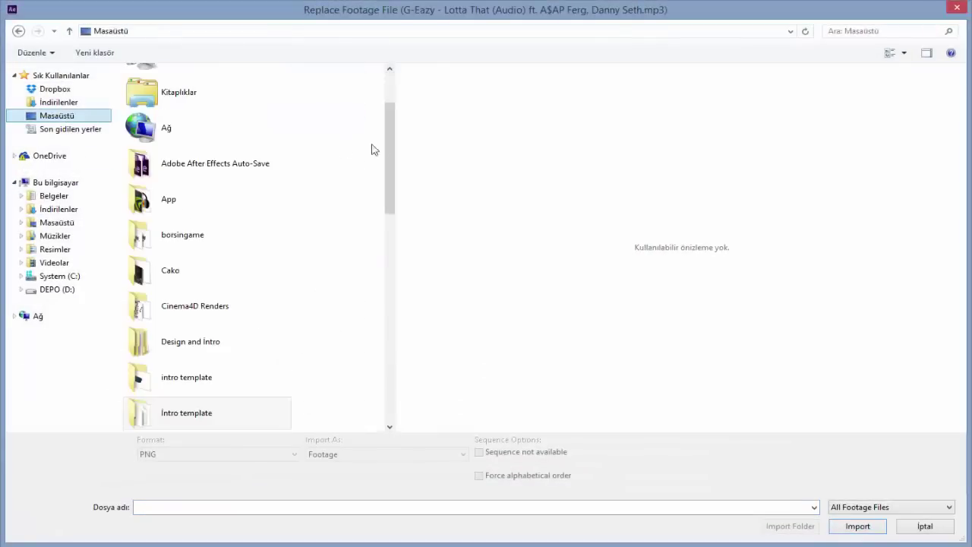
{"action": "left_click_drag", "start_coordinate": [388, 156], "coordinate": [366, 224]}
{"action": "double_click", "coordinate": [271, 283]}
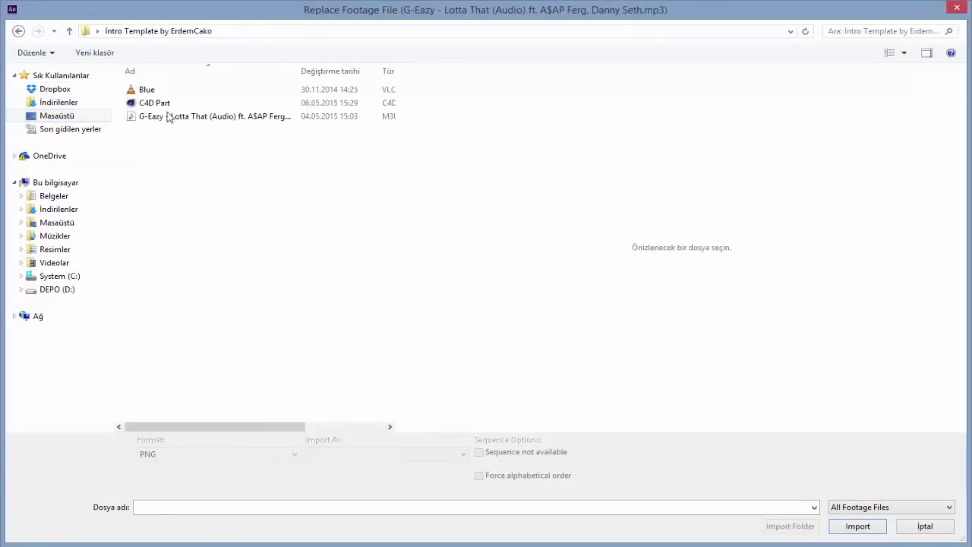
{"action": "double_click", "coordinate": [174, 118]}
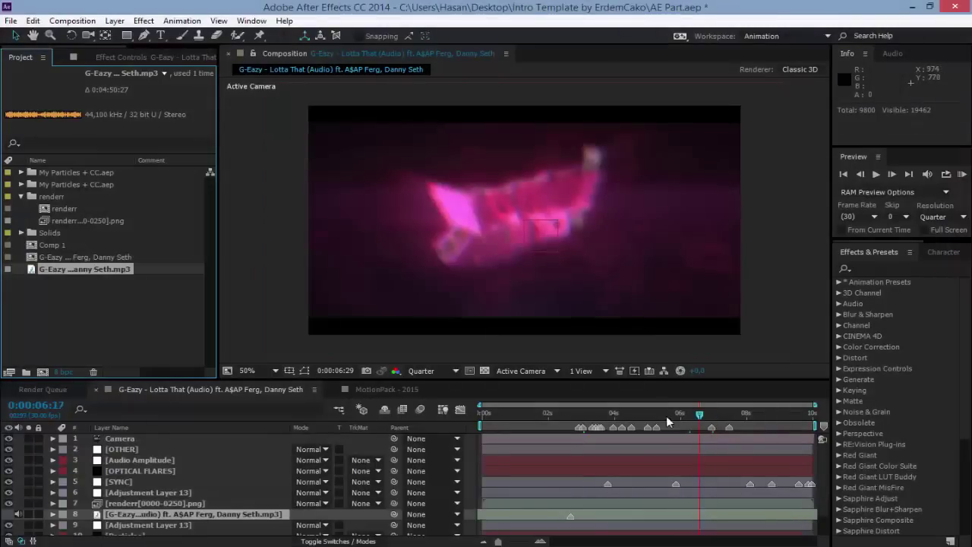
Move the time to 0:00:06:10, close the MotionPack - 2015 composition, and save the project
{"action": "left_click", "coordinate": [691, 415]}
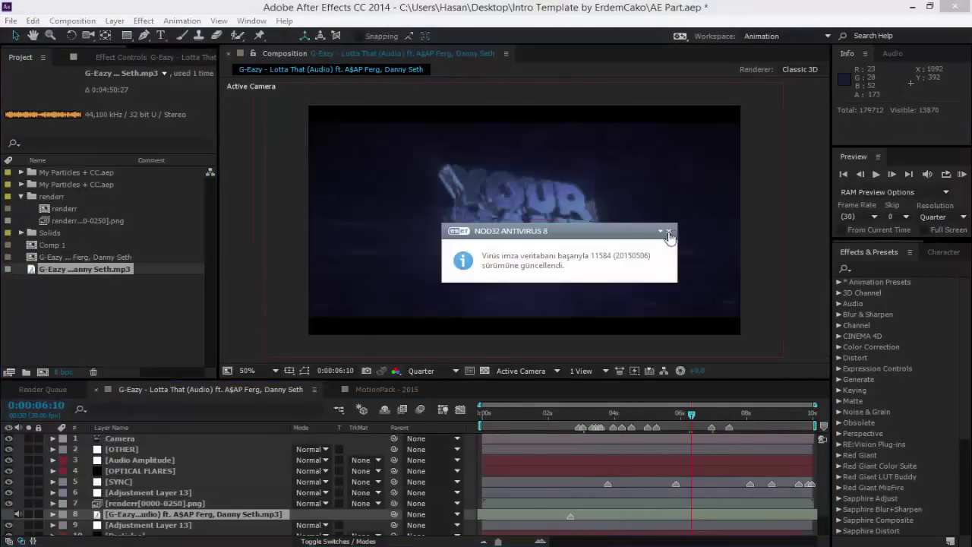
{"action": "left_click", "coordinate": [349, 389]}
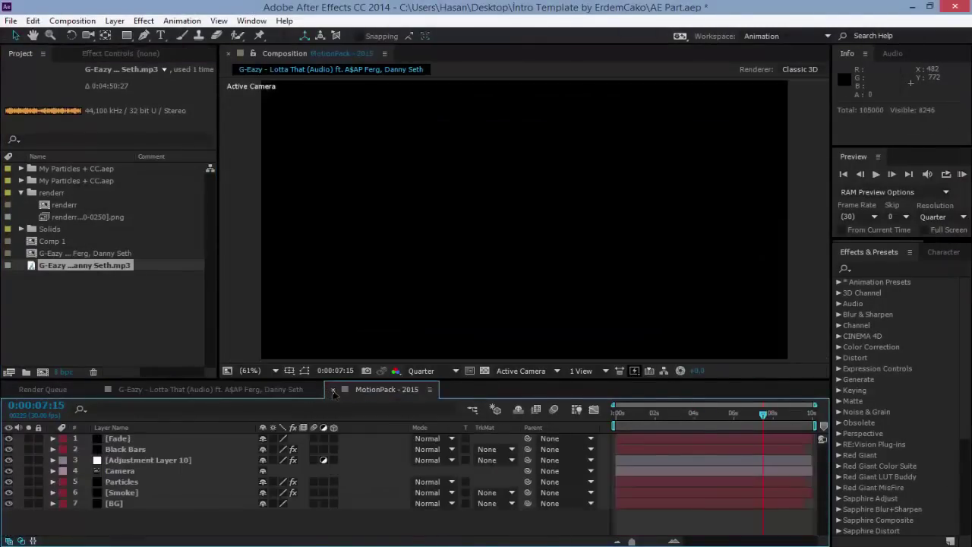
{"action": "left_click", "coordinate": [332, 389]}
{"action": "key", "text": "ctrl+s"}
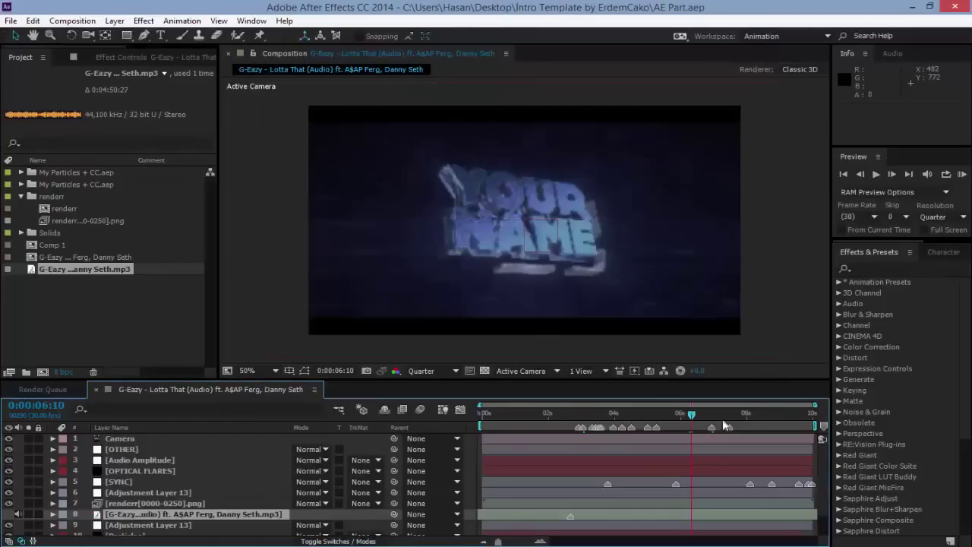
Preview the text at 0:00:07:03 and add the intro composition to the Render Queue
{"action": "left_click_drag", "start_coordinate": [691, 415], "coordinate": [585, 414]}
{"action": "left_click", "coordinate": [715, 415]}
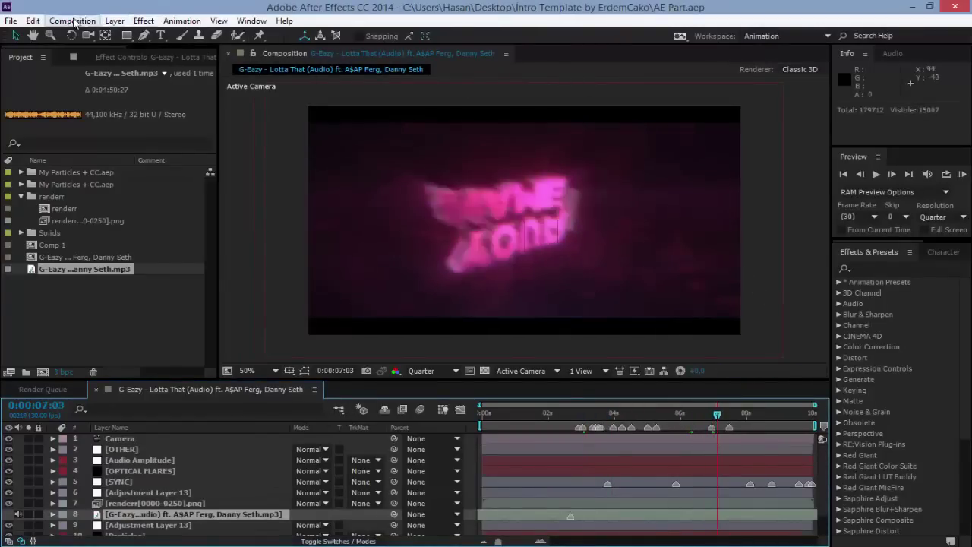
{"action": "left_click", "coordinate": [72, 21]}
{"action": "left_click", "coordinate": [125, 129]}
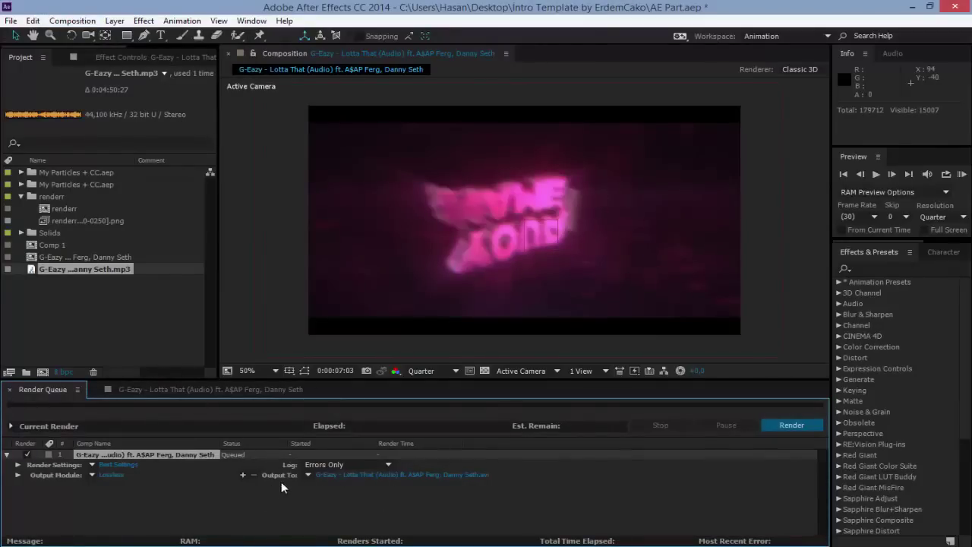
Set the render output to intro.avi in the Desktop (Masaüstü) folder
{"action": "left_click", "coordinate": [357, 476]}
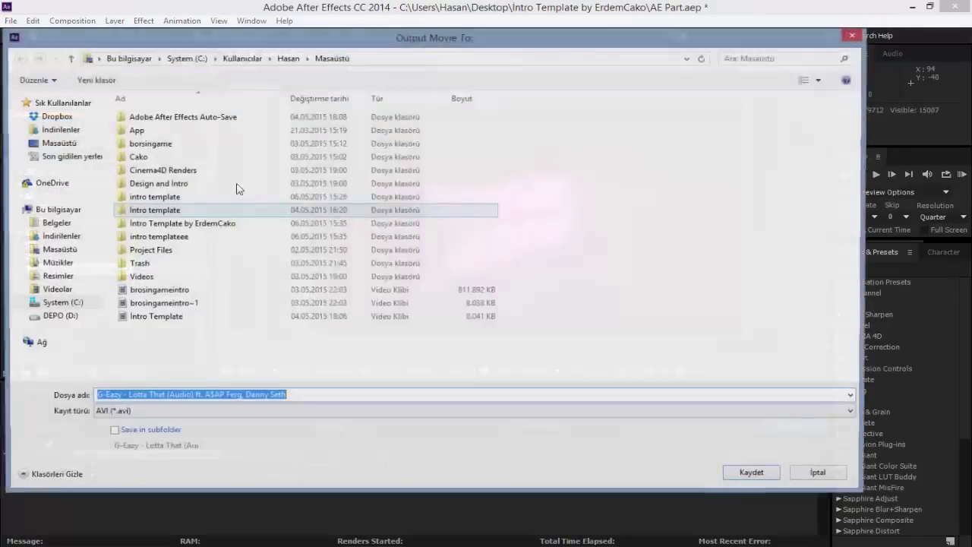
{"action": "left_click", "coordinate": [57, 143]}
{"action": "left_click", "coordinate": [284, 396]}
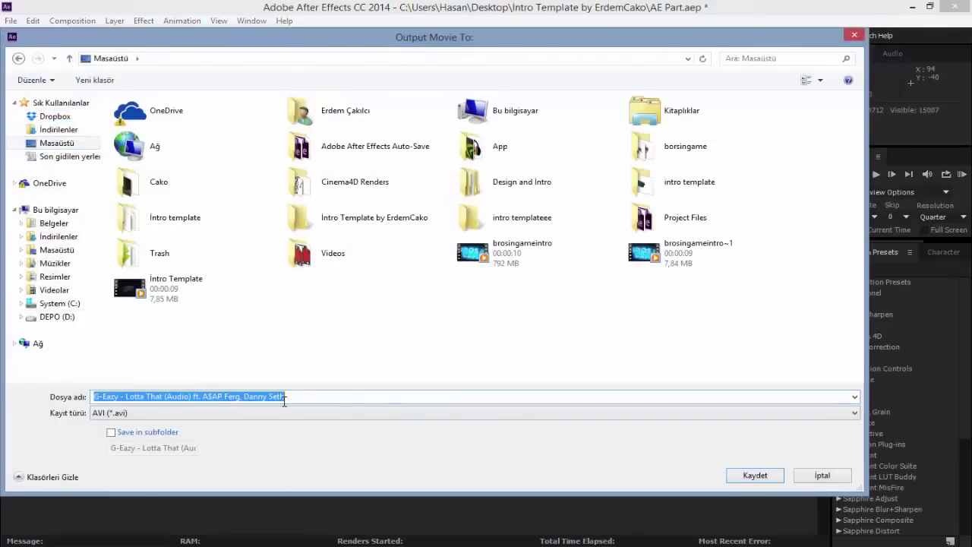
{"action": "key", "text": "BackSpace"}
{"action": "type", "text": "intro"}
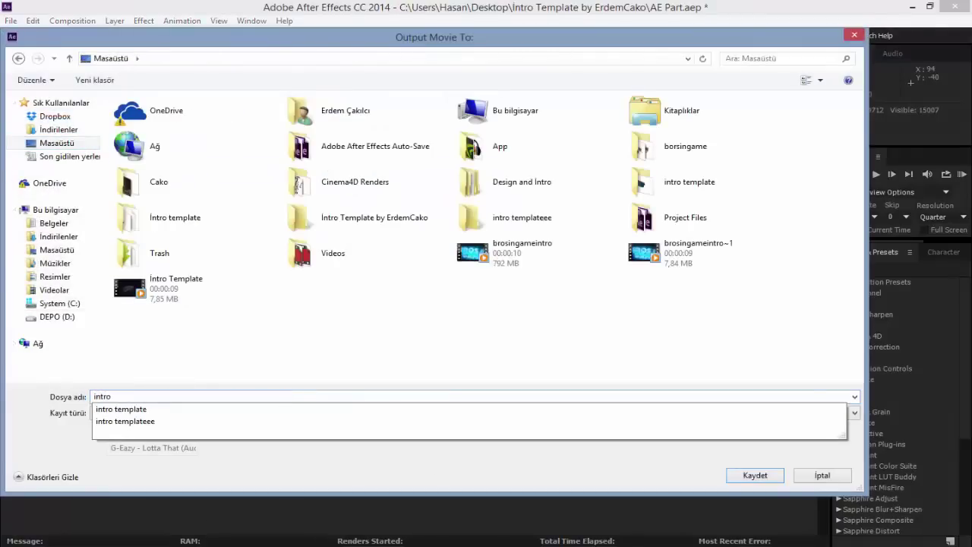
{"action": "left_click", "coordinate": [749, 475]}
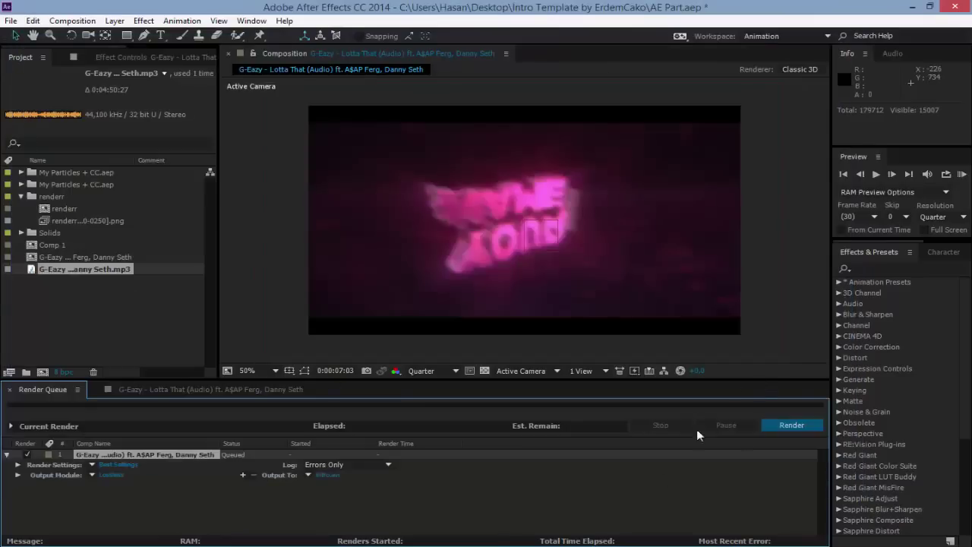
Start the intro render, stop it, and go back to the composition timeline
{"action": "left_click", "coordinate": [774, 423]}
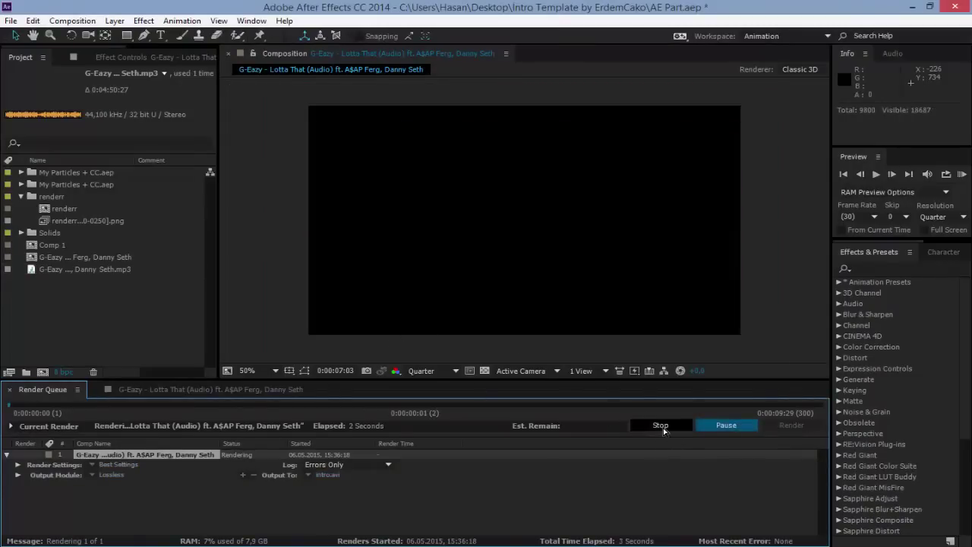
{"action": "left_click", "coordinate": [663, 428]}
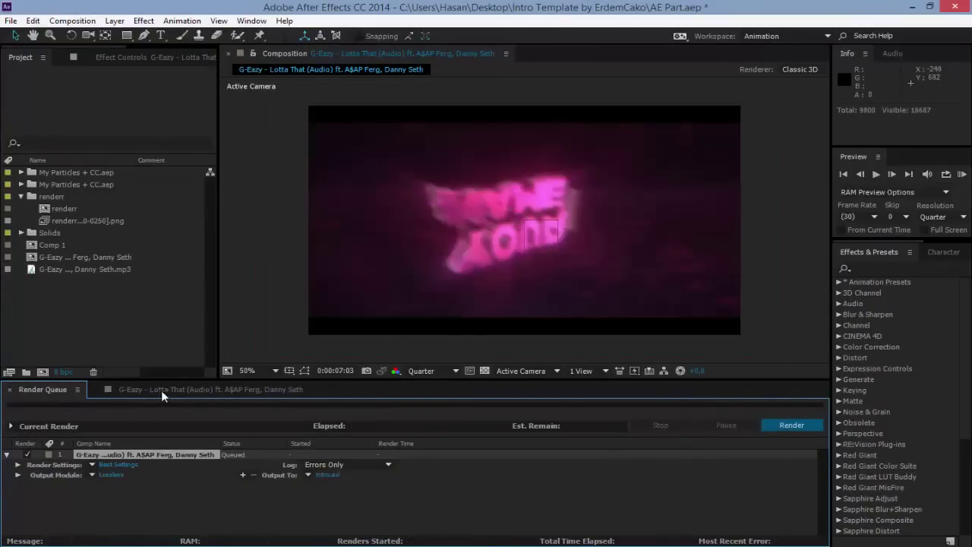
{"action": "left_click", "coordinate": [161, 390]}
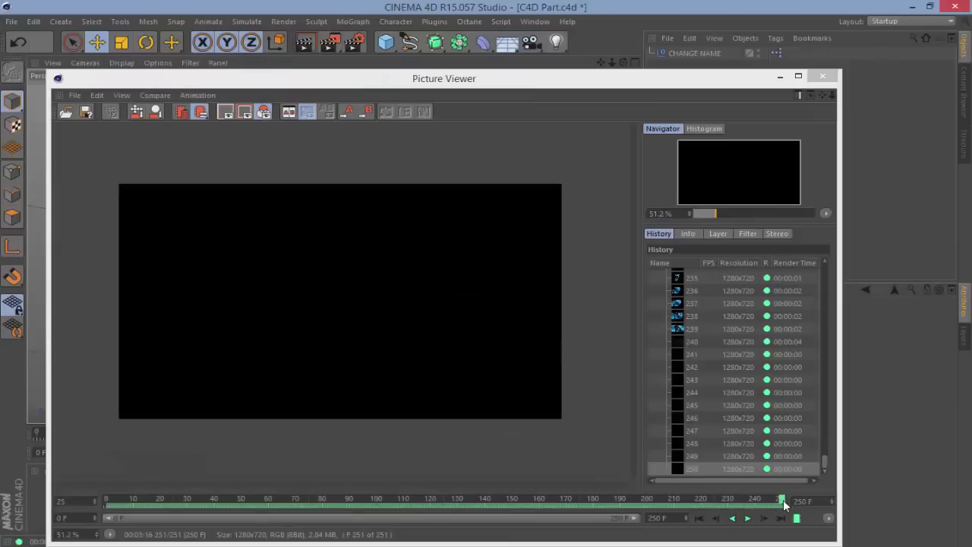
Drag the Picture Viewer frame slider back to about frame 49 to view the chrome 3D name text
{"action": "mouse_move", "coordinate": [783, 500]}
{"action": "left_mouse_down"}
{"action": "mouse_move", "coordinate": [228, 522]}
{"action": "mouse_move", "coordinate": [753, 529]}
{"action": "mouse_move", "coordinate": [247, 505]}
{"action": "left_mouse_up"}
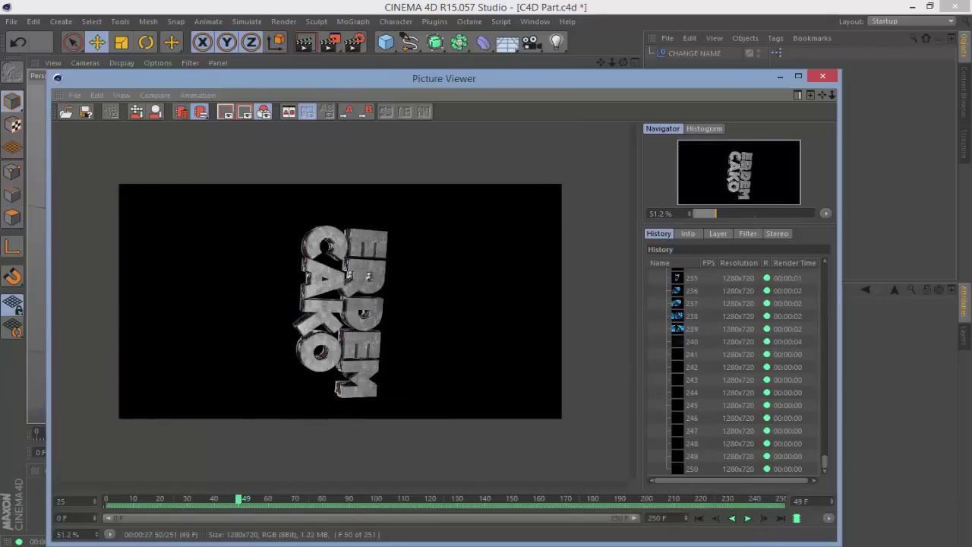